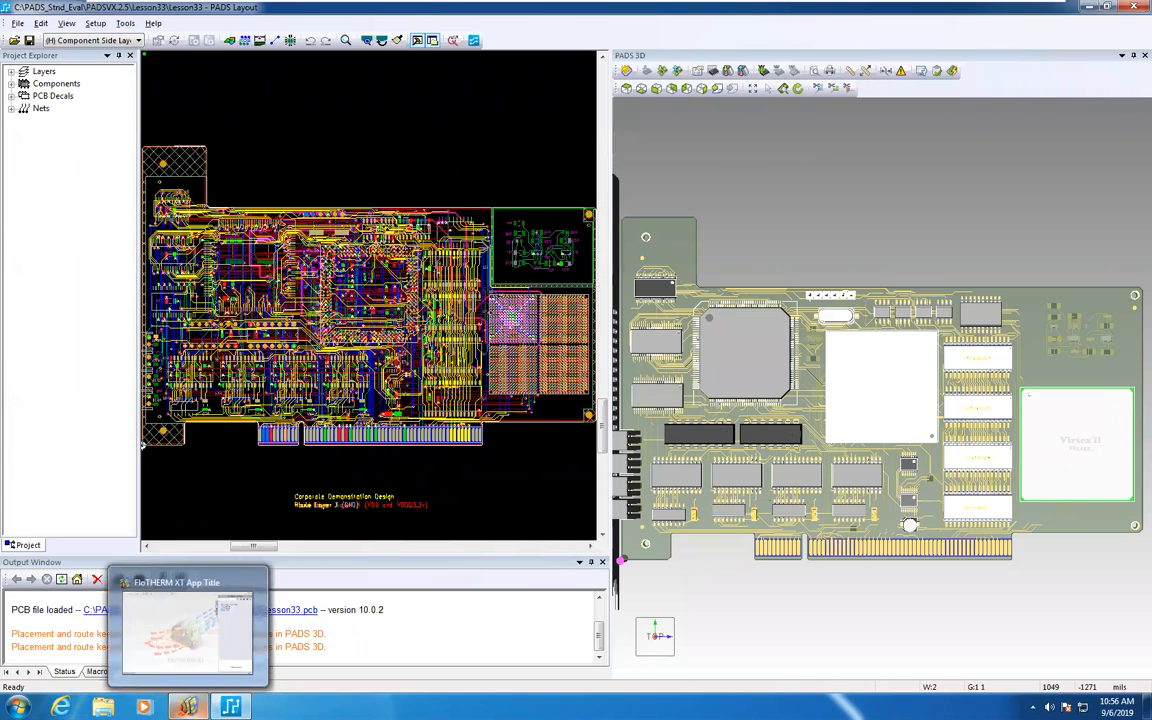
right_click(187, 707)
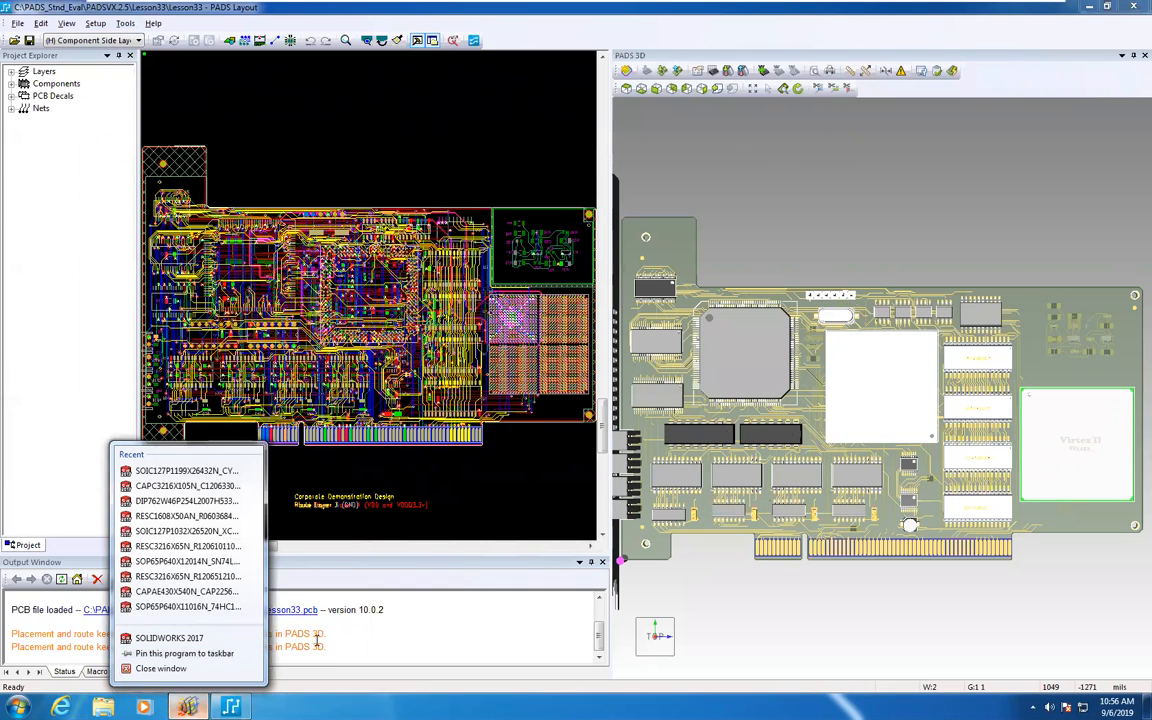
click(733, 17)
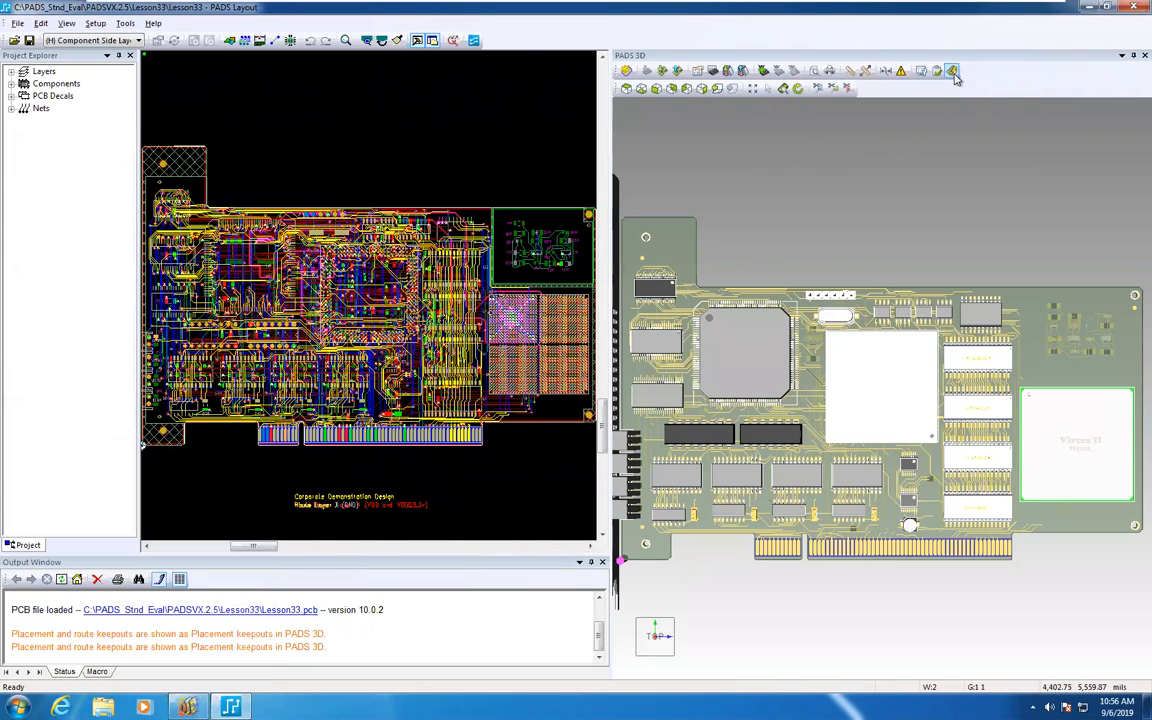
Open the MCAD Collaborator for Lesson33 and check the data path in its communication settings.
click(858, 70)
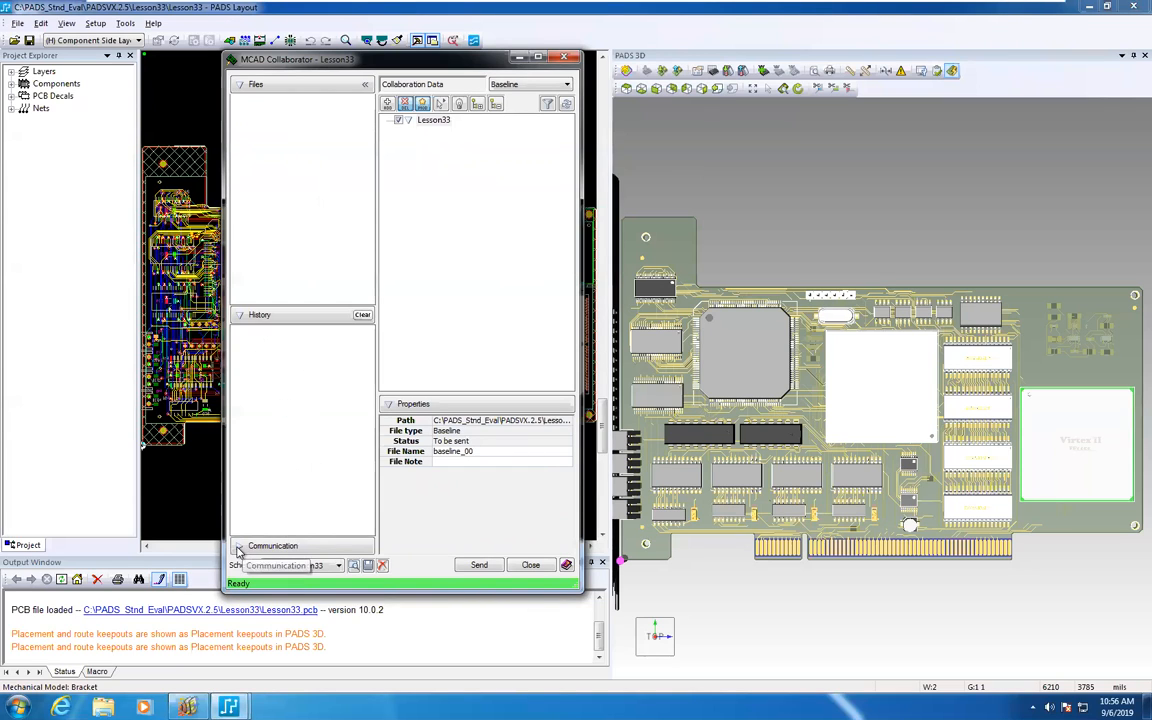
click(238, 549)
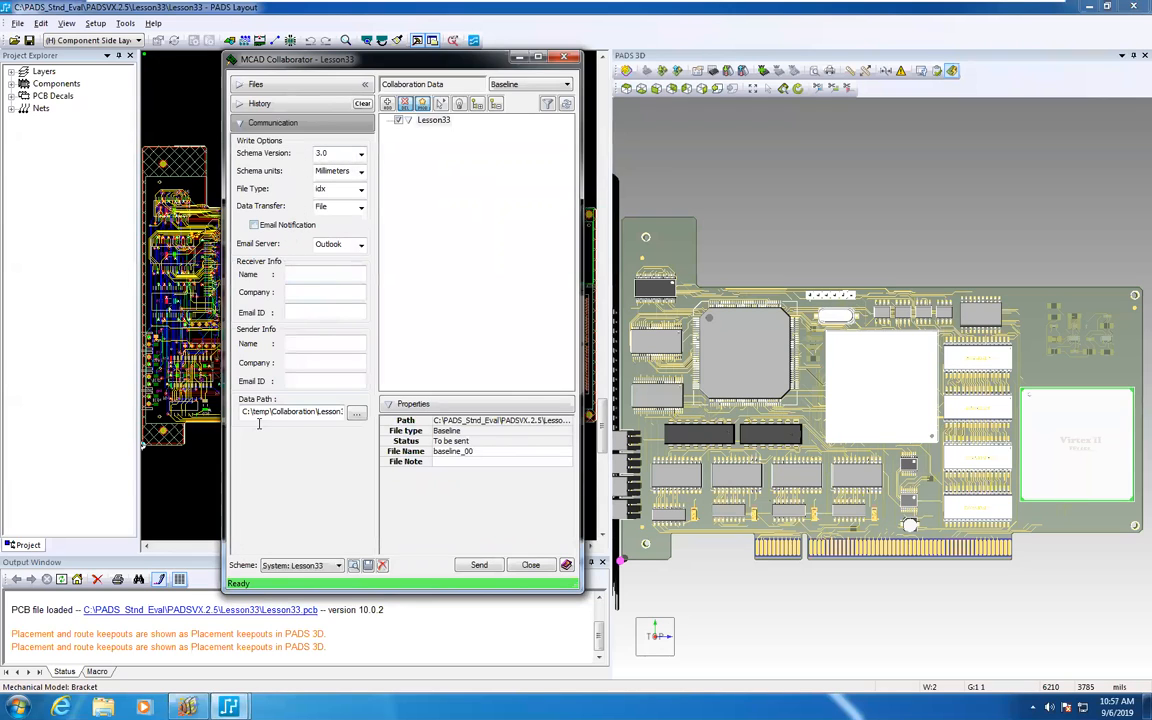
drag(242, 411, 355, 413)
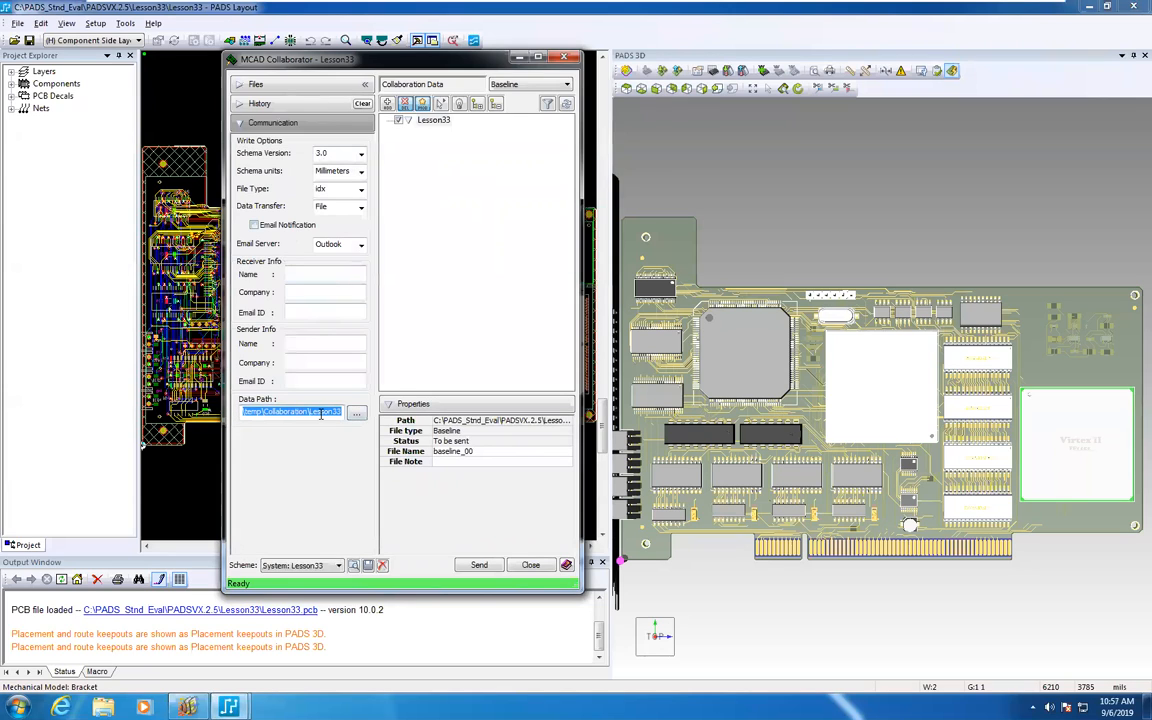
Check the contents of the C:\temp\Collaboration\Lesson33 folder in Windows Explorer, then minimize it.
click(103, 706)
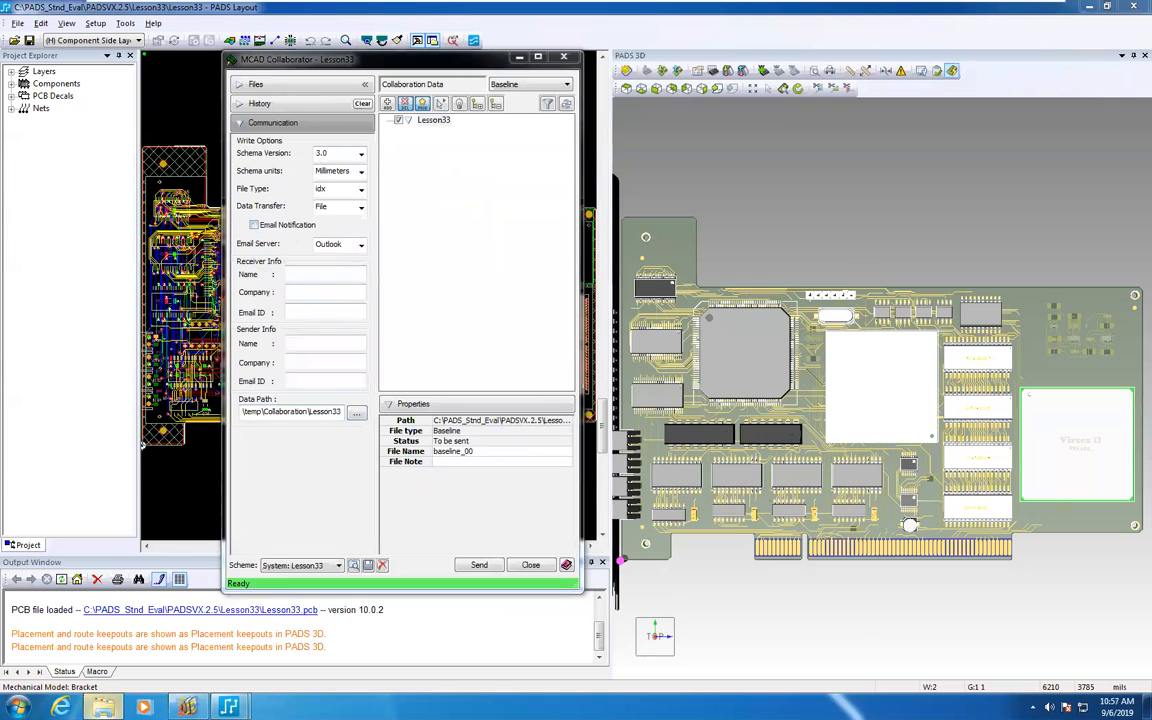
click(153, 505)
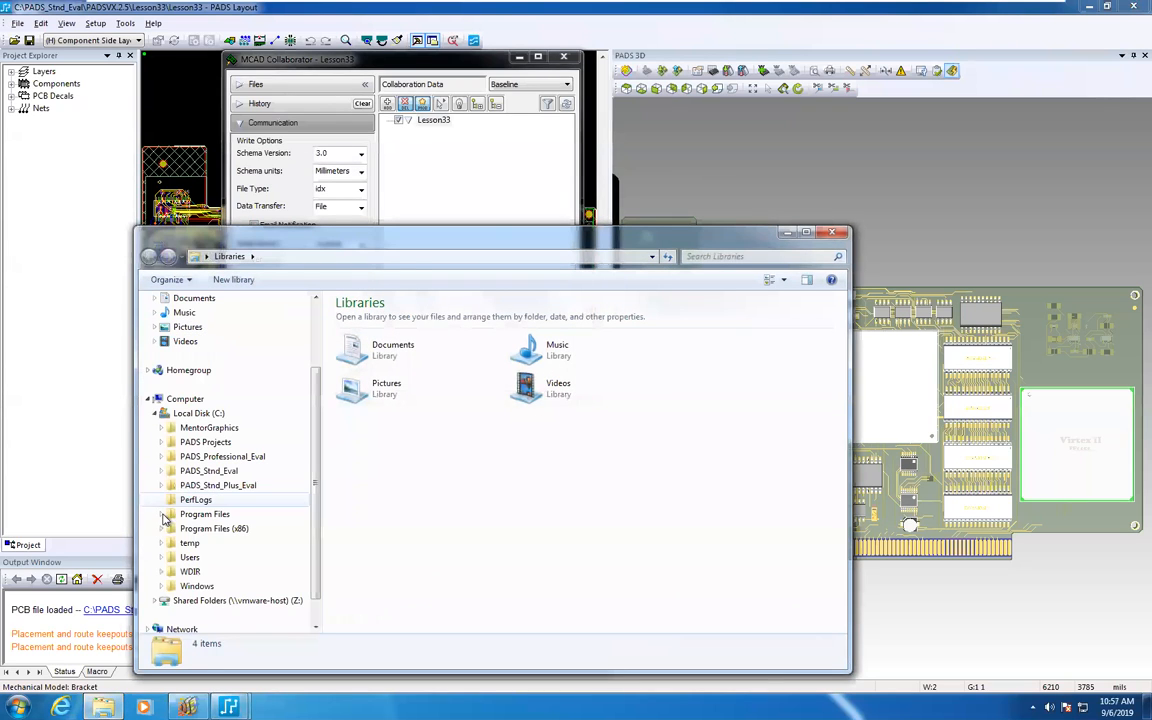
click(162, 543)
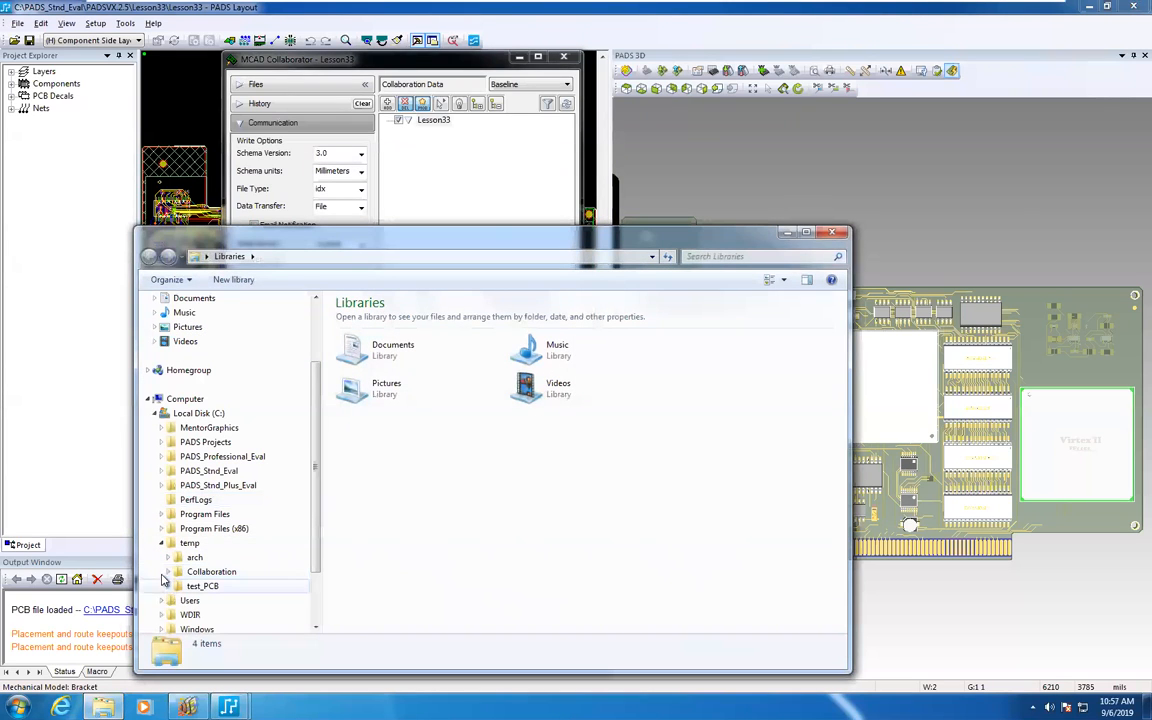
click(168, 571)
click(205, 572)
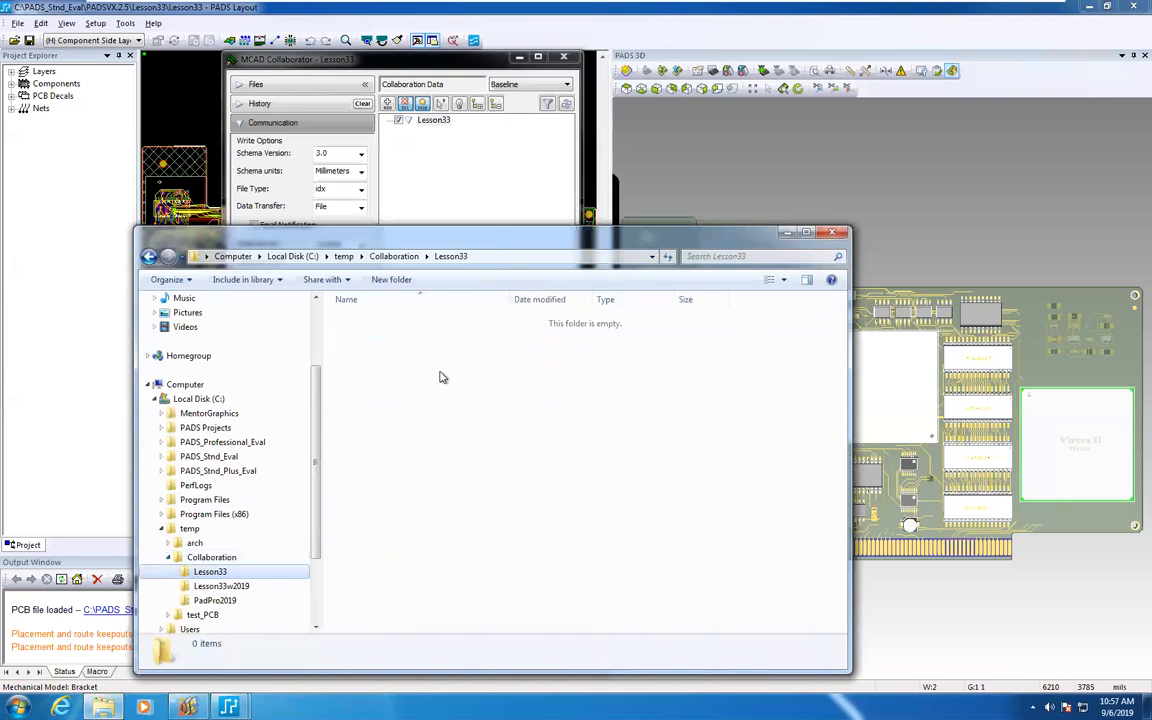
click(787, 236)
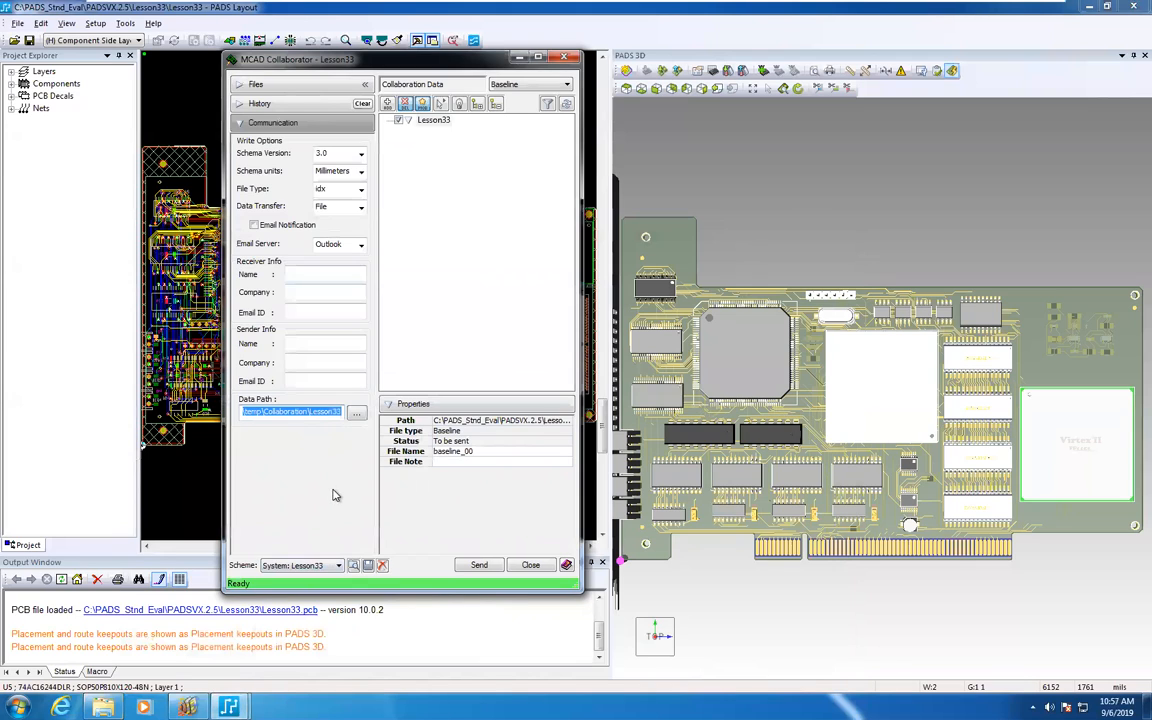
Show the added items in the Lesson33 baseline tree and collapse the board obstructs, mounting holes and components groups.
click(243, 122)
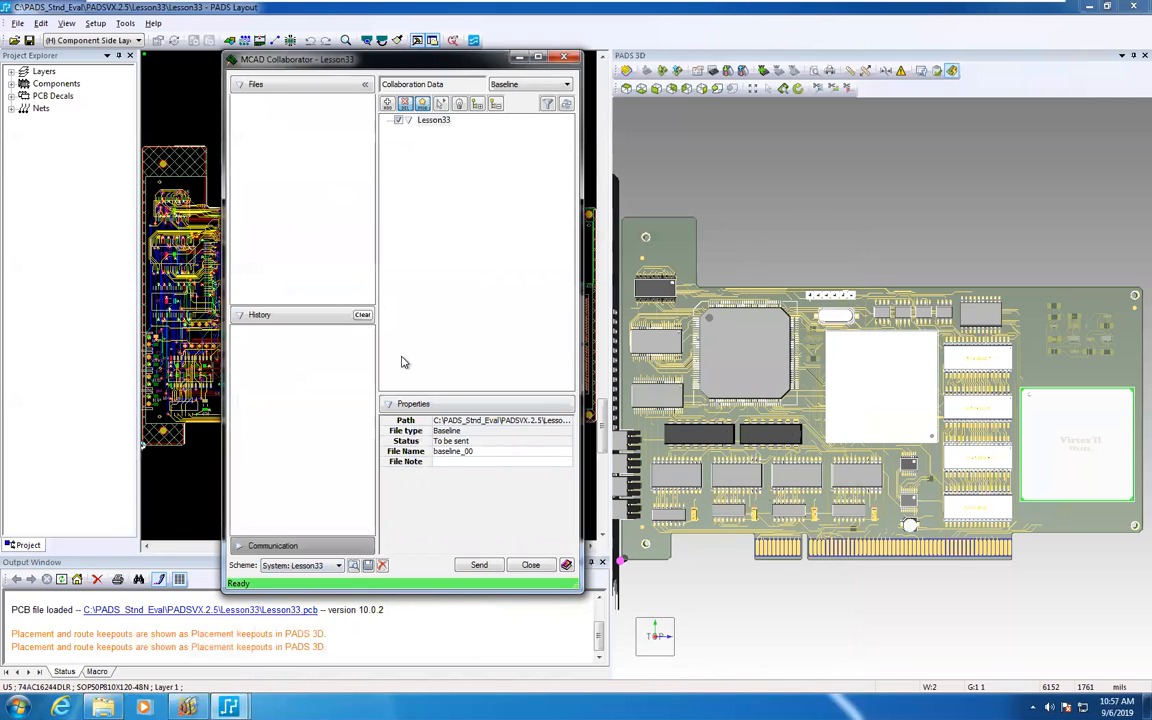
click(408, 120)
click(387, 105)
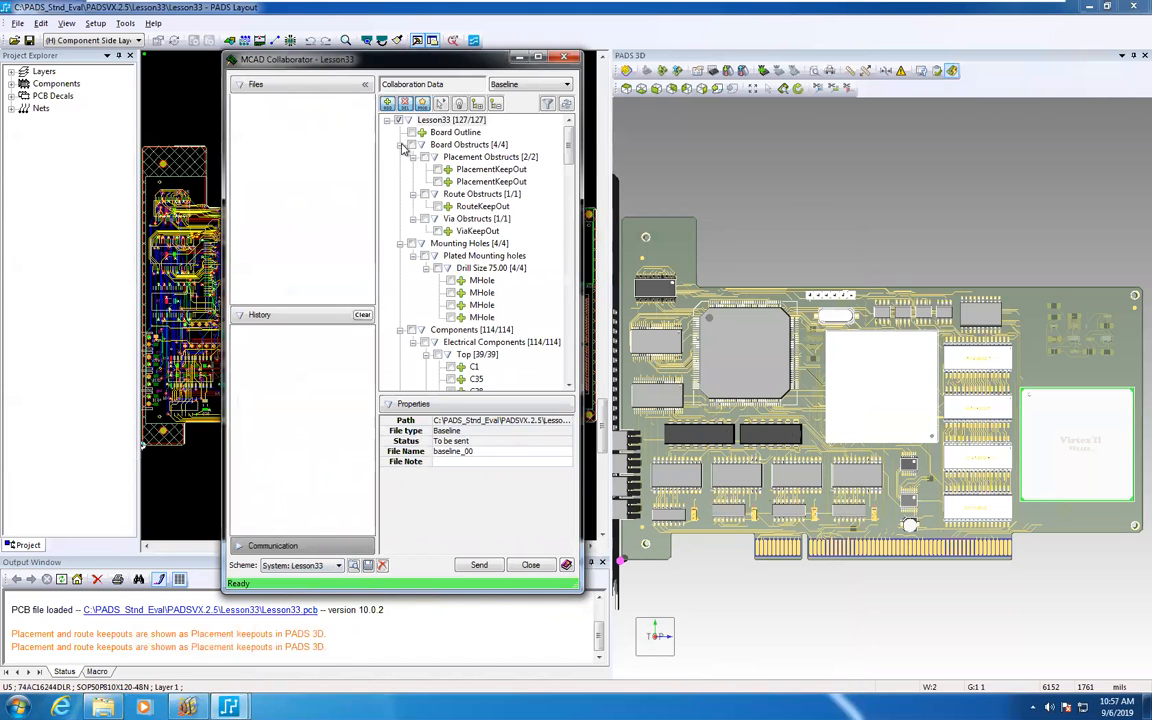
click(400, 146)
click(400, 157)
click(400, 169)
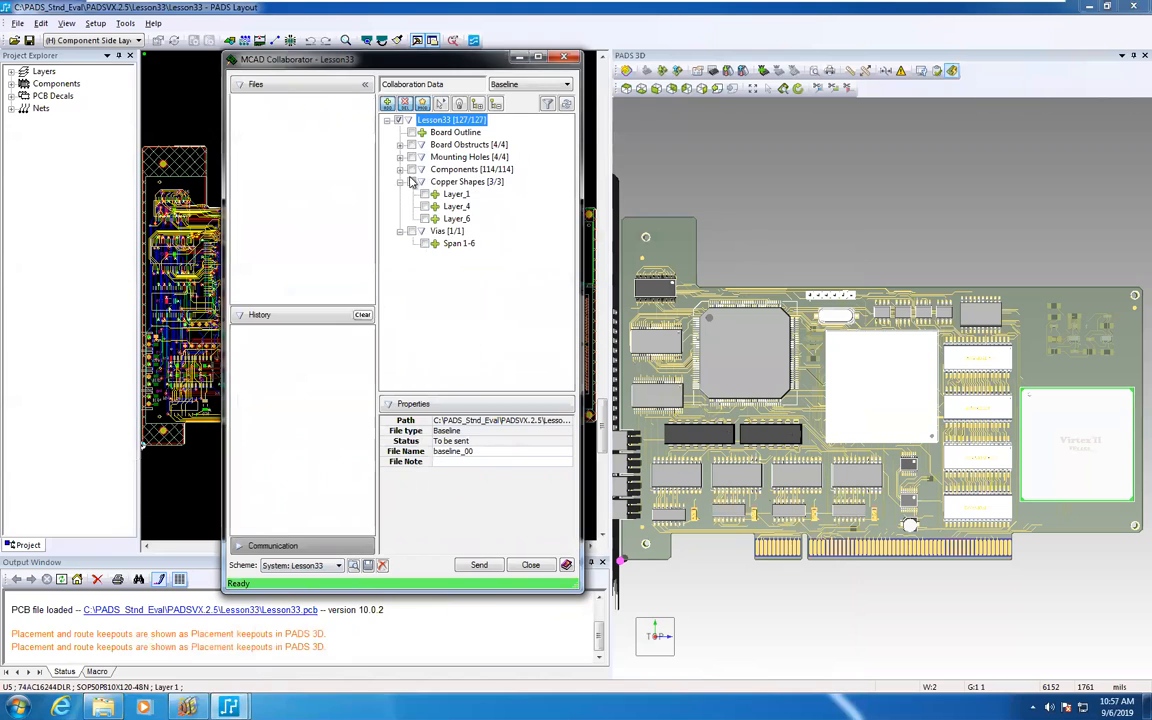
Include the components, board outline and mounting holes in the Lesson33 baseline and send it.
click(411, 170)
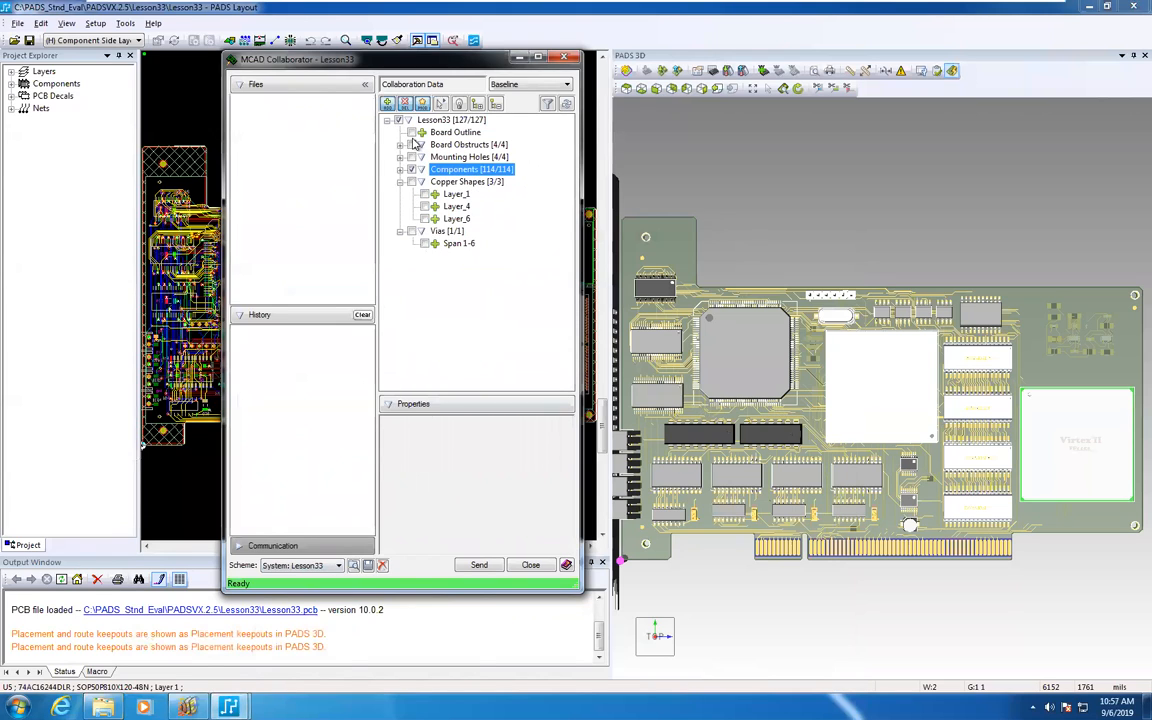
click(411, 132)
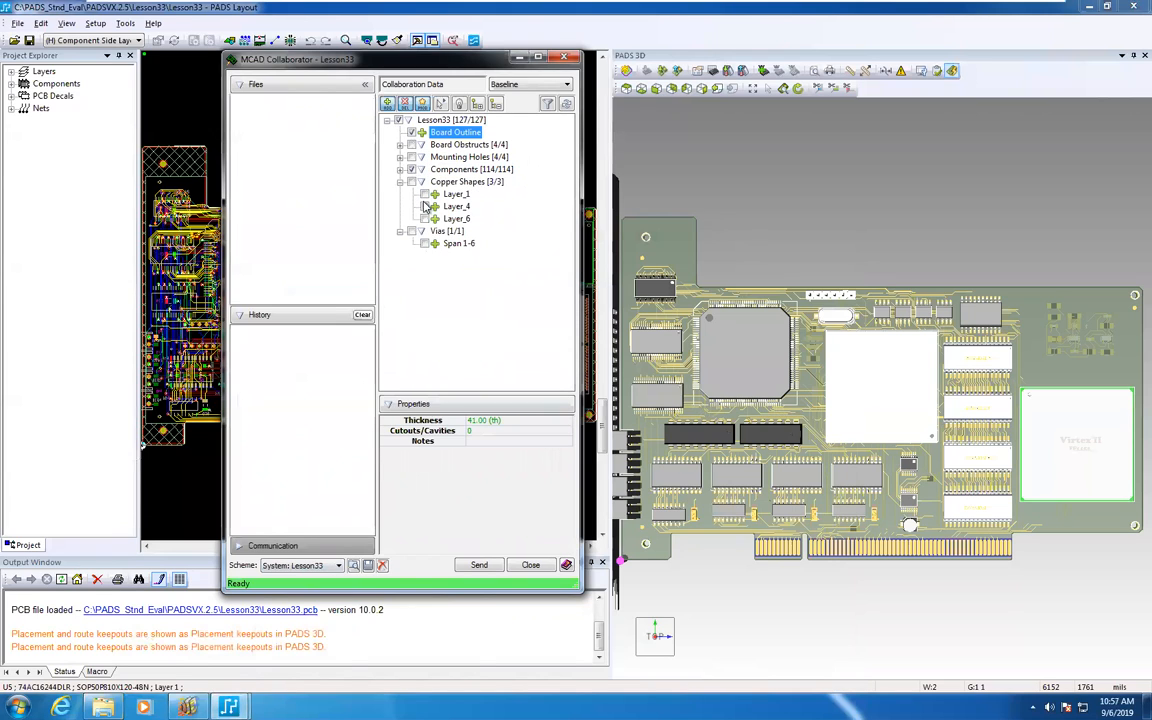
click(411, 157)
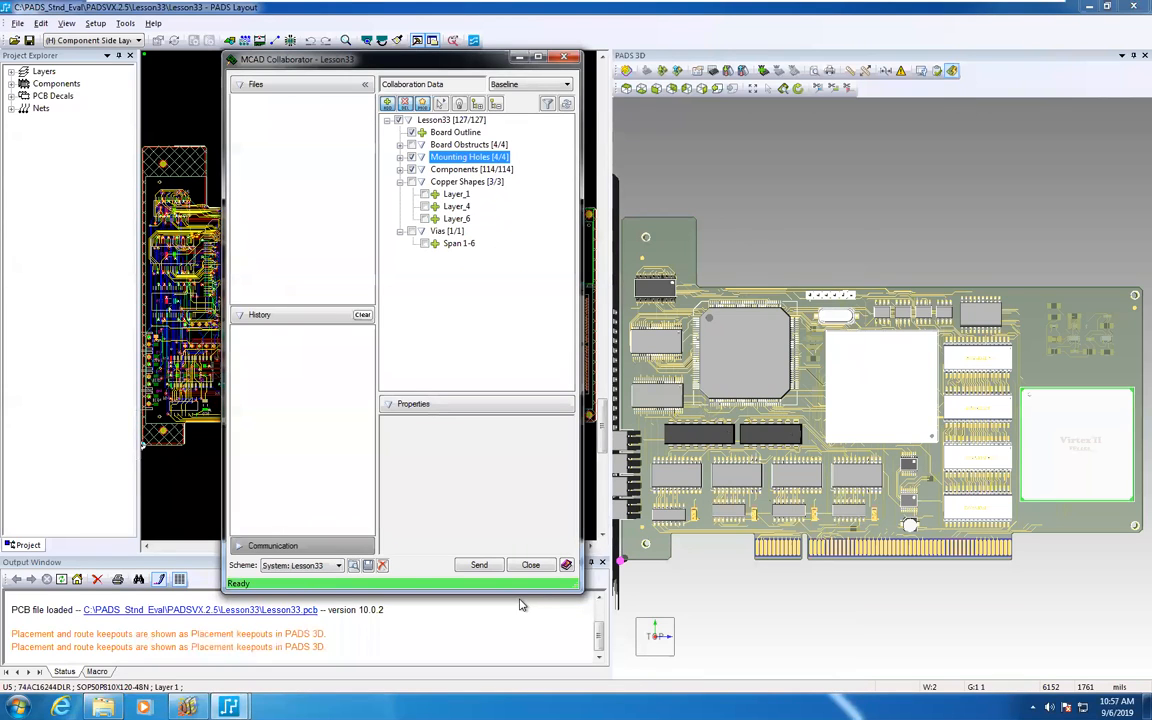
click(479, 566)
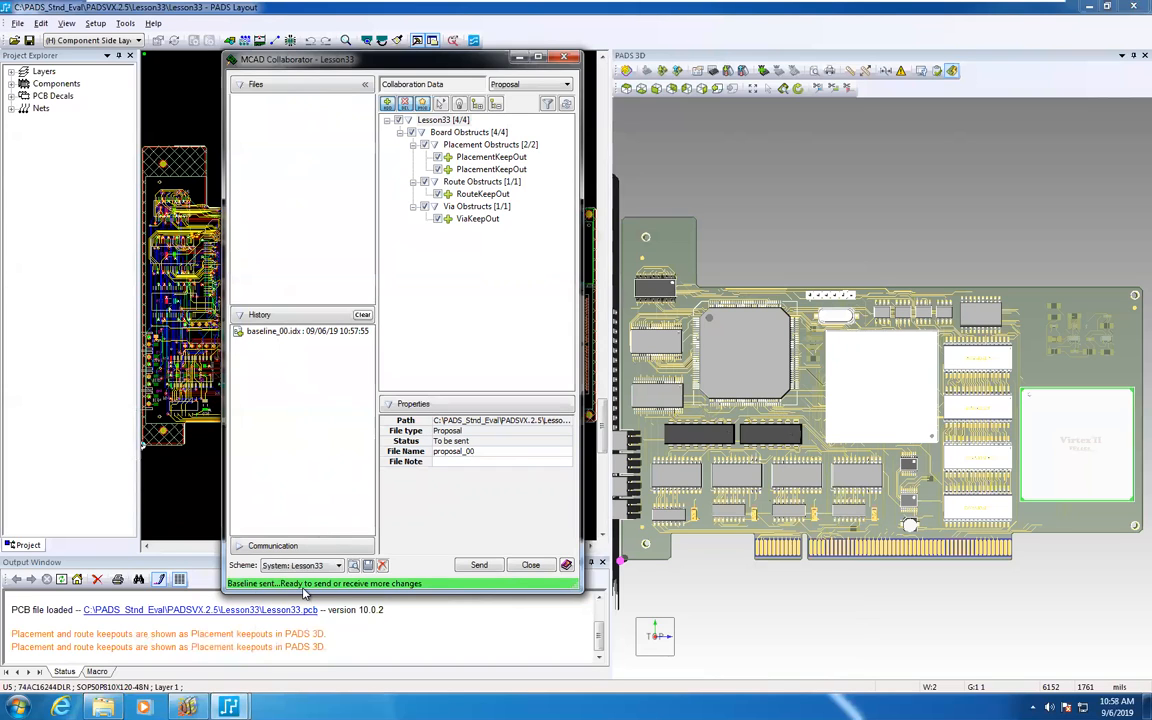
Check the Lesson33 collaboration folder in Windows Explorer for the sent baseline file.
click(103, 707)
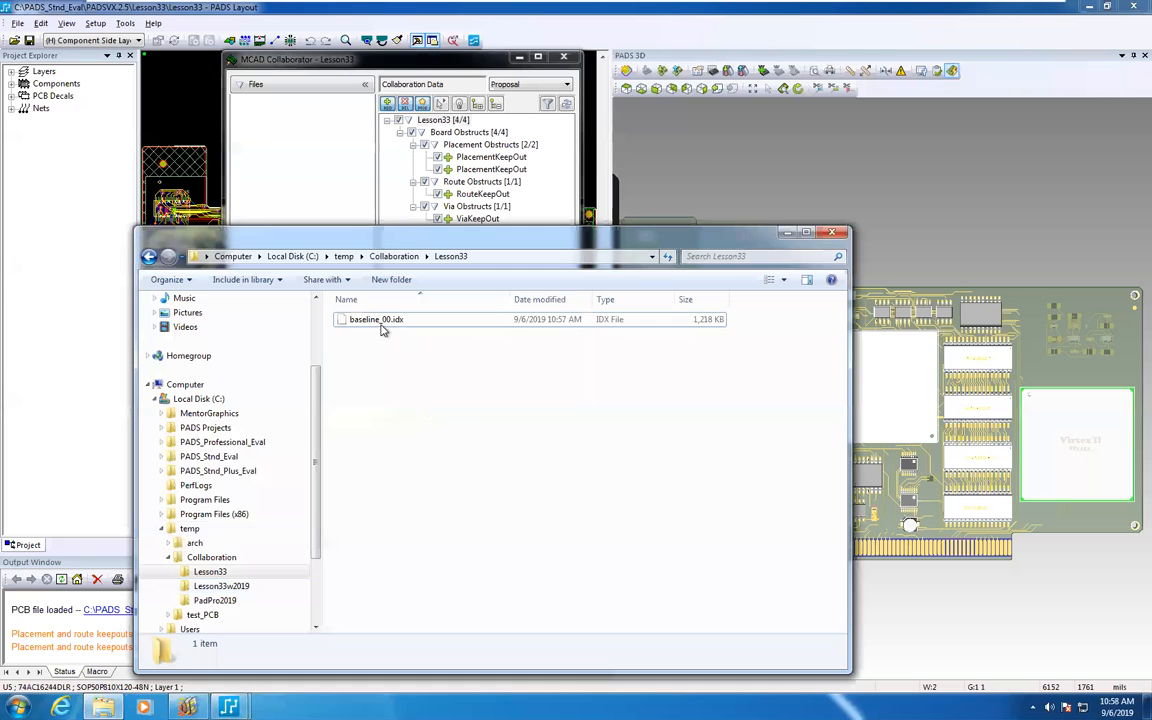
click(785, 234)
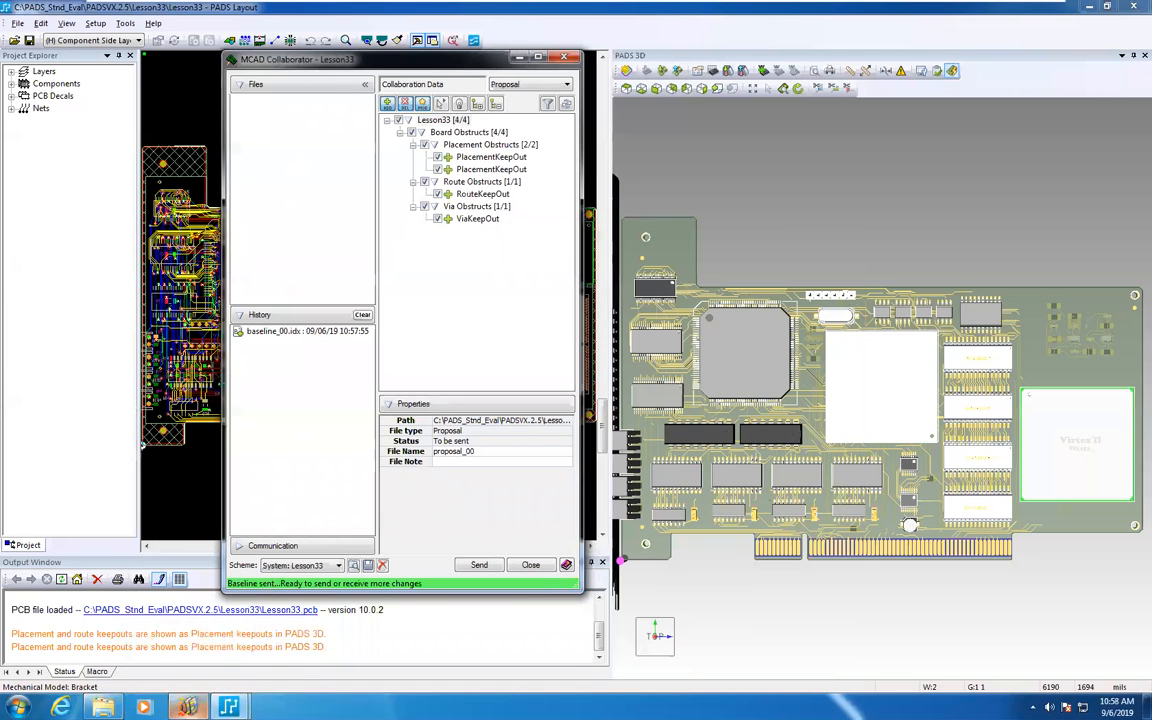
Switch to FloTHERM XT and check in the add-ins list whether CircuitWorks is active, leaving the list unchanged.
mouse_move(186, 707)
click(185, 610)
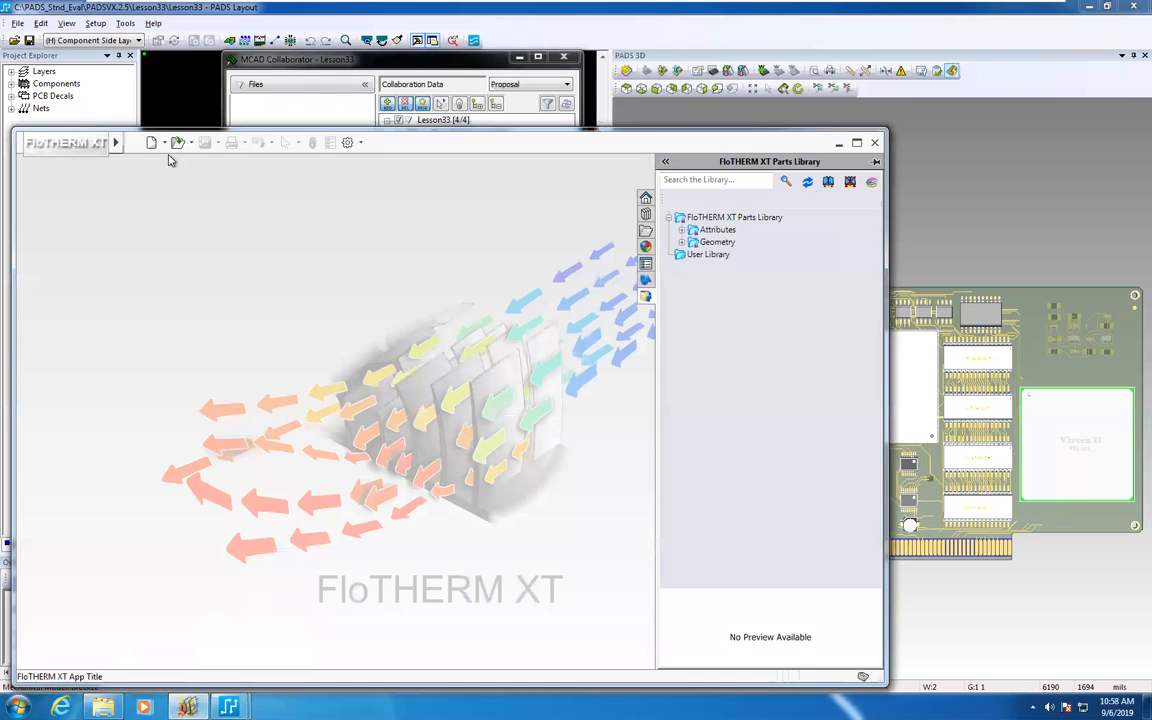
click(115, 142)
click(232, 142)
mouse_move(298, 148)
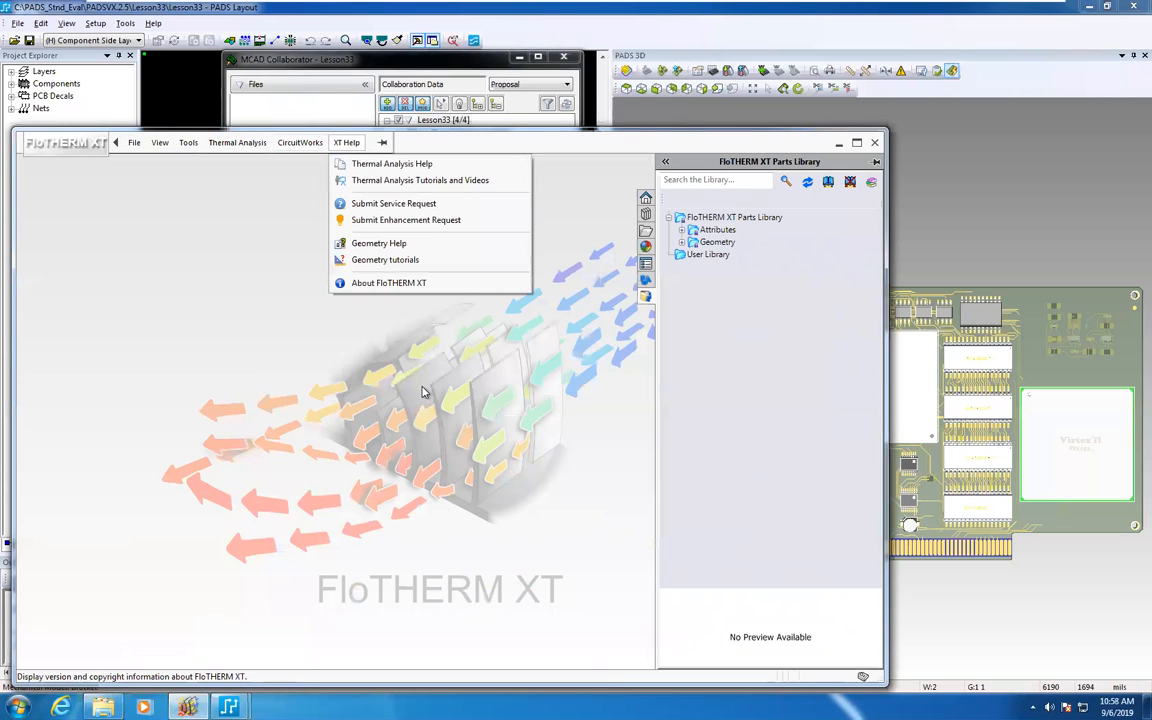
click(231, 363)
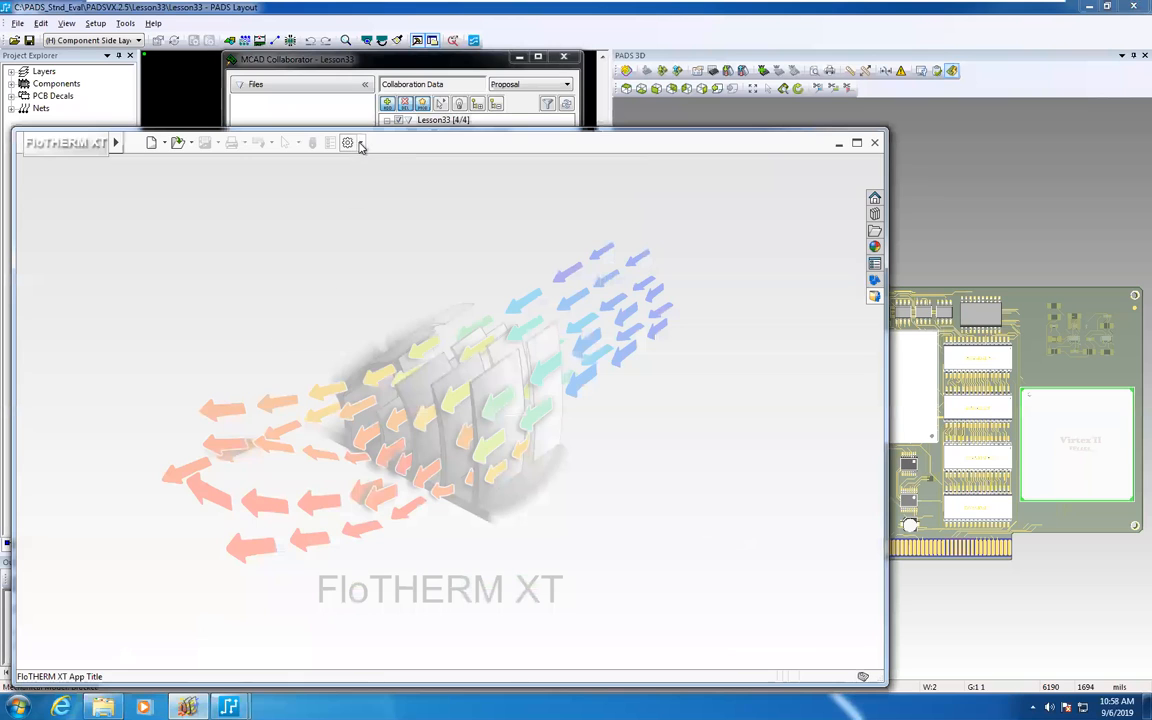
click(360, 143)
click(376, 177)
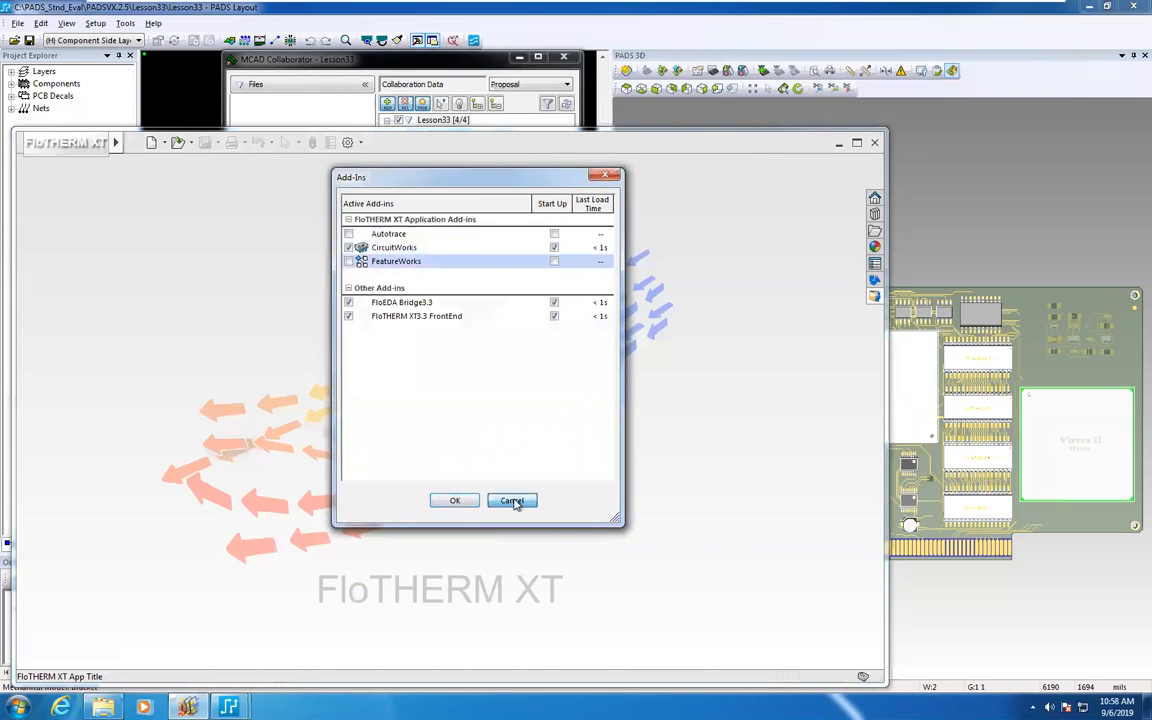
click(512, 500)
Set the ProStep EDMD shared folder in the CircuitWorks options to C:\temp\Collaboration\Lesson33.
mouse_move(95, 140)
click(160, 143)
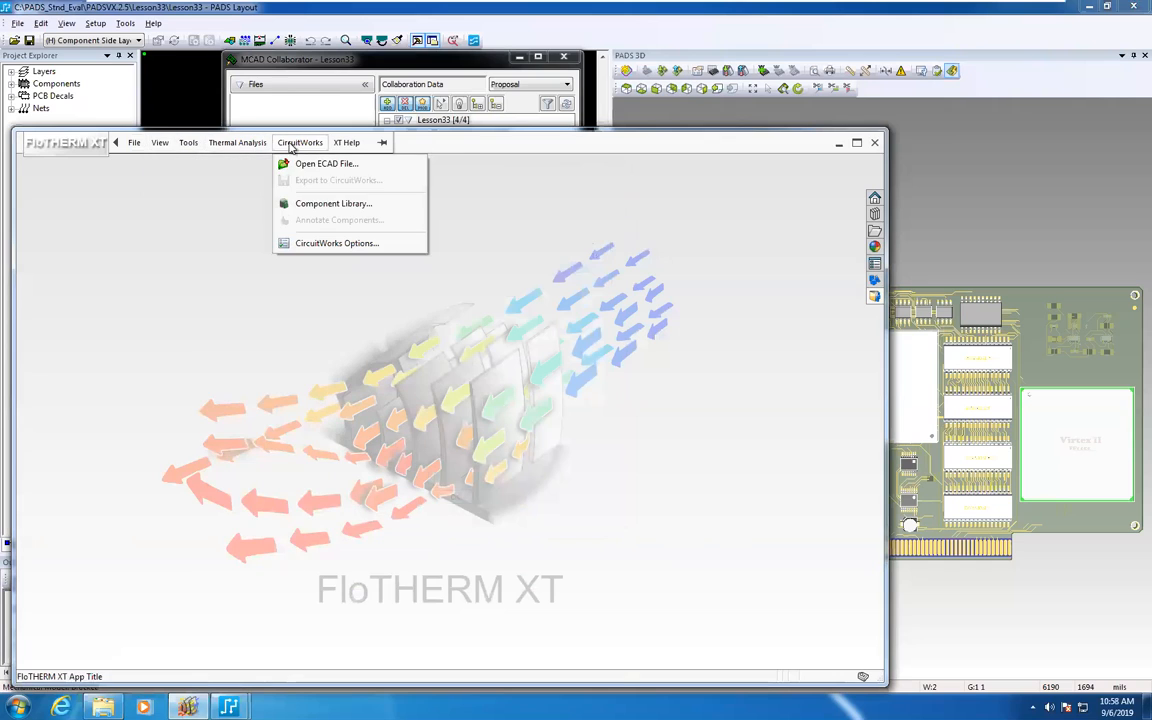
click(349, 245)
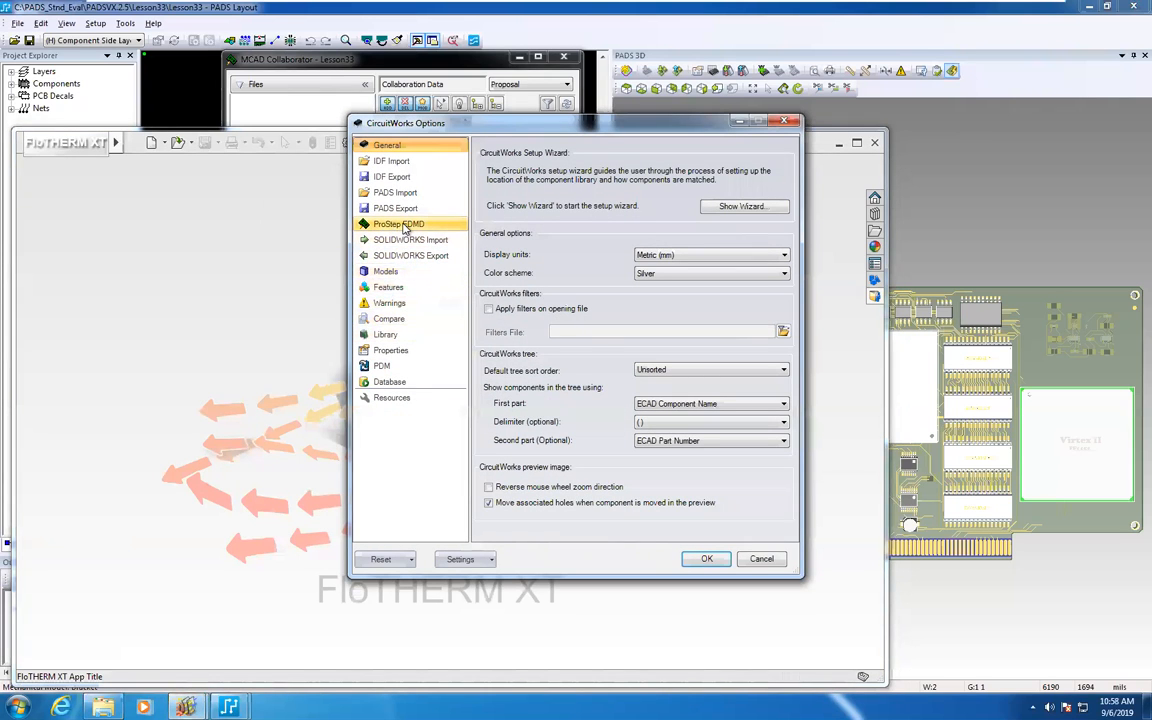
click(406, 228)
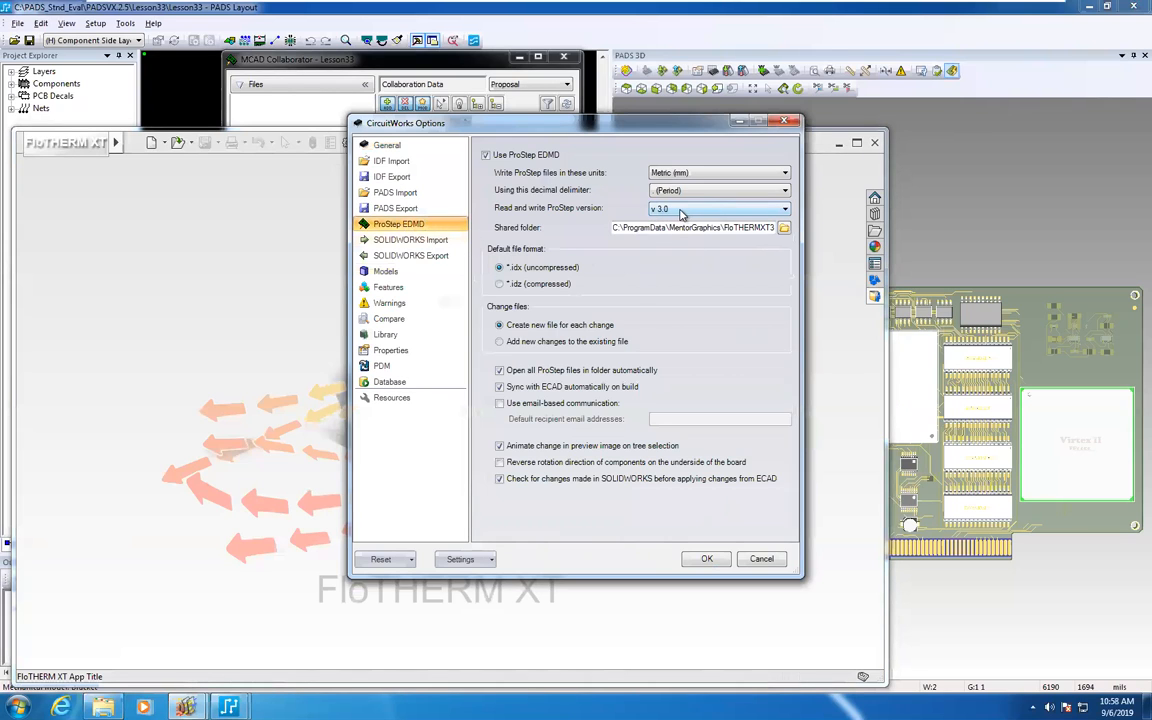
click(784, 229)
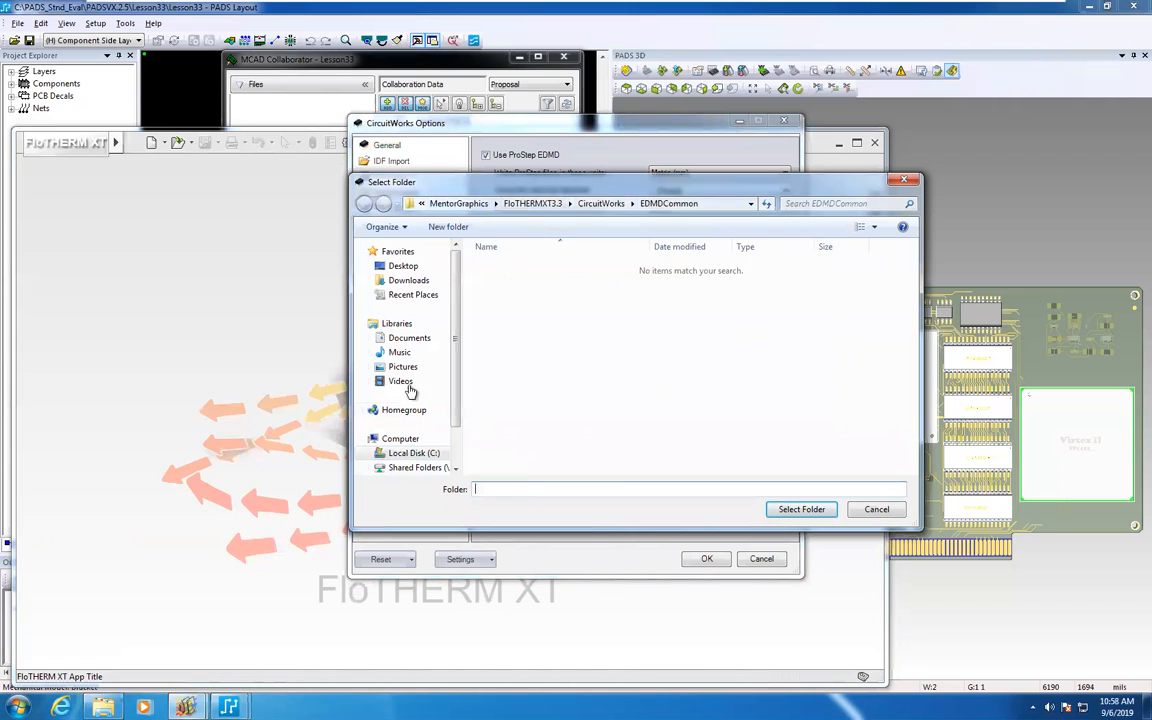
click(410, 453)
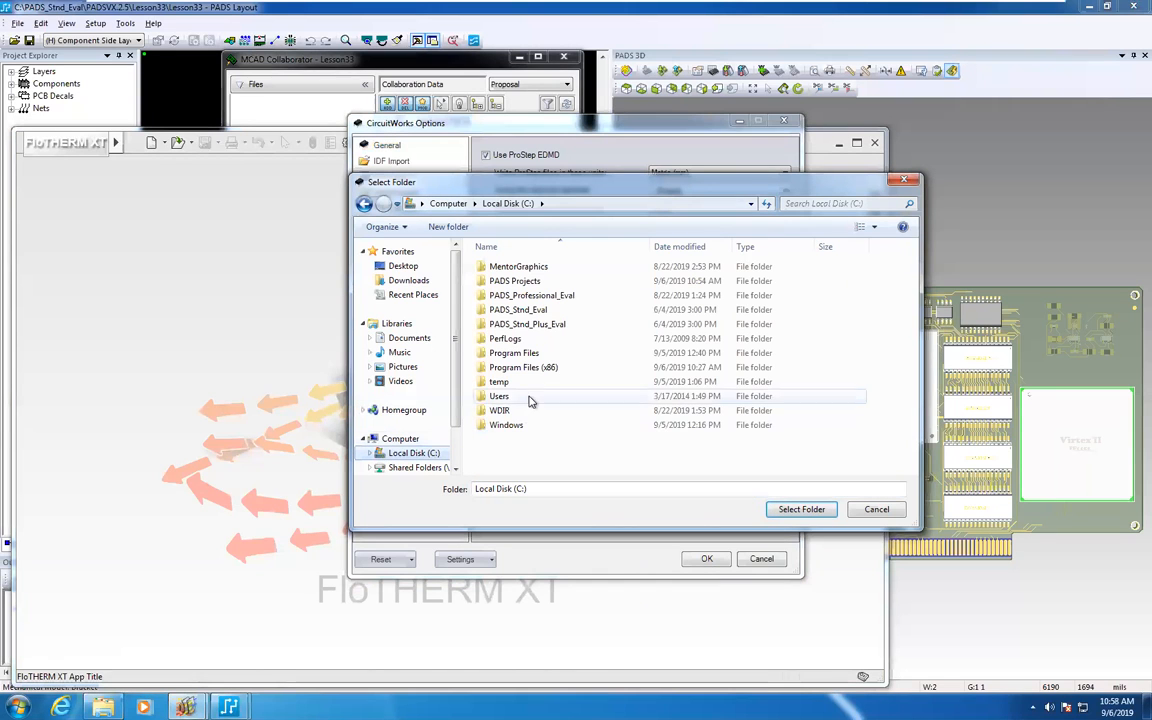
click(486, 384)
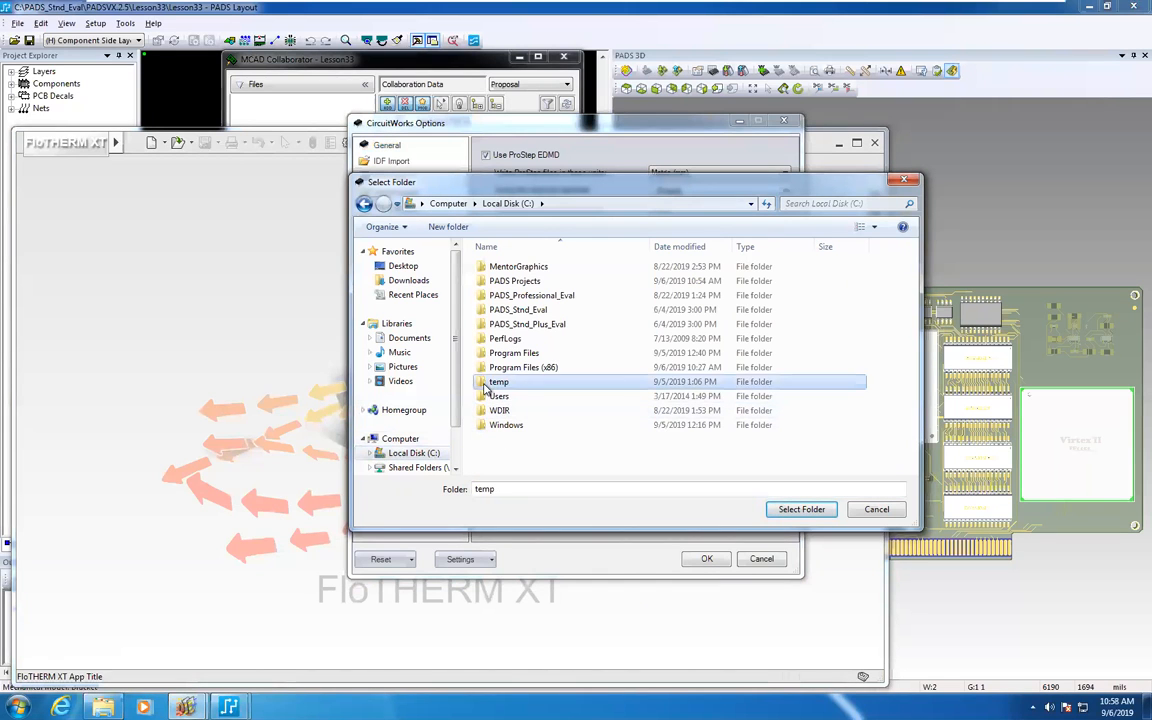
double_click(486, 384)
double_click(503, 280)
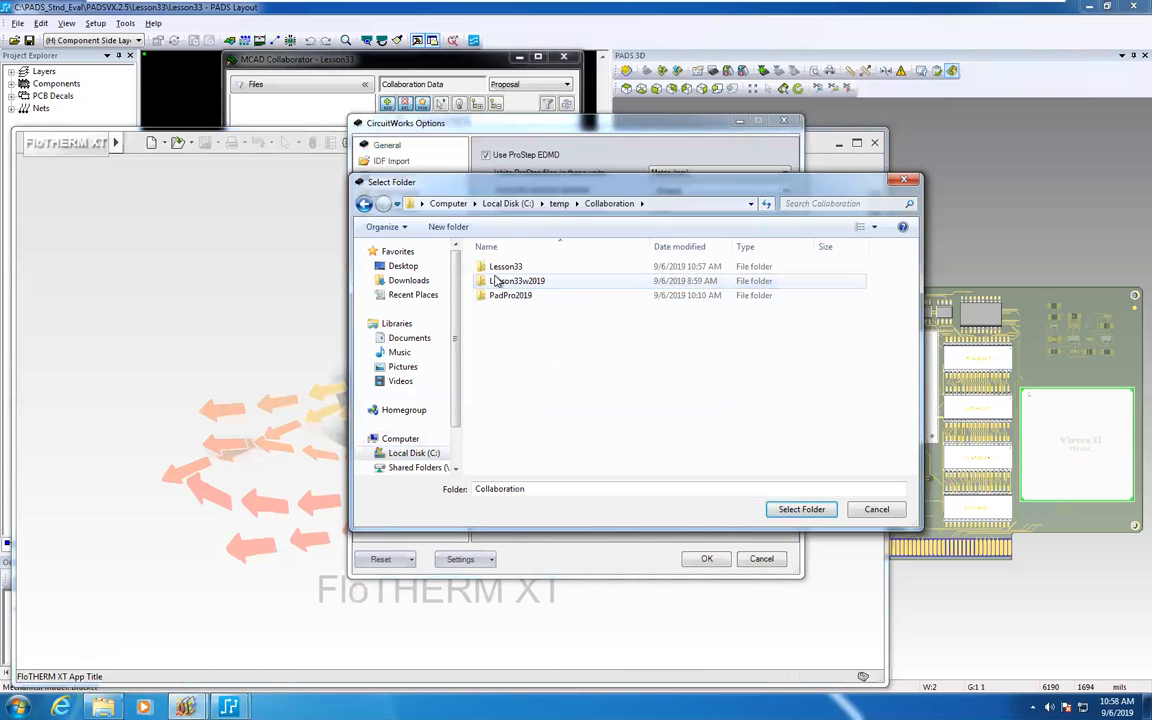
double_click(505, 267)
click(809, 517)
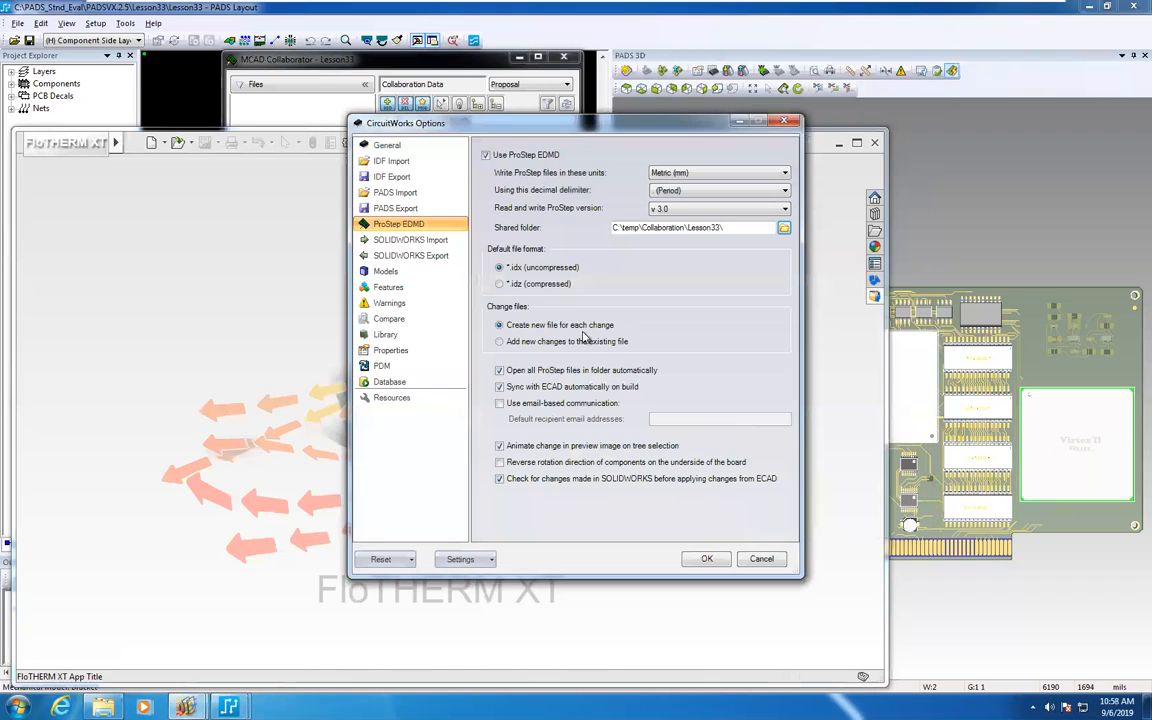
click(707, 560)
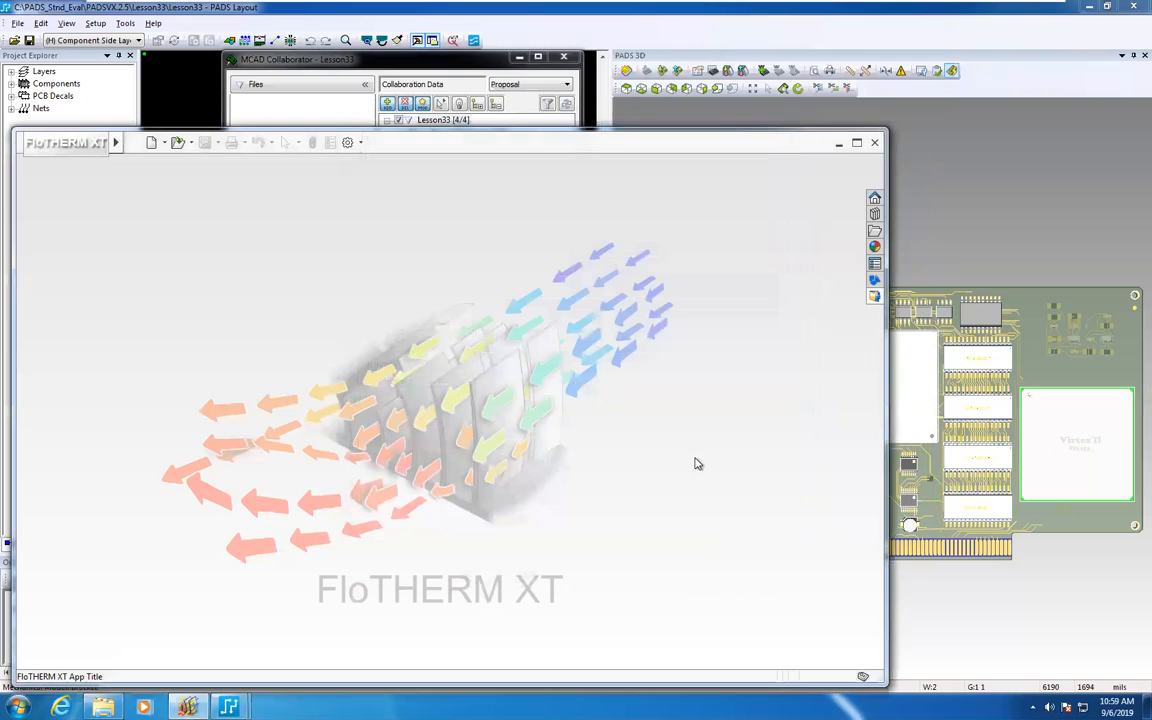
Open the ECAD file baseline_00.idx from the Lesson33 collaboration folder in CircuitWorks.
click(116, 143)
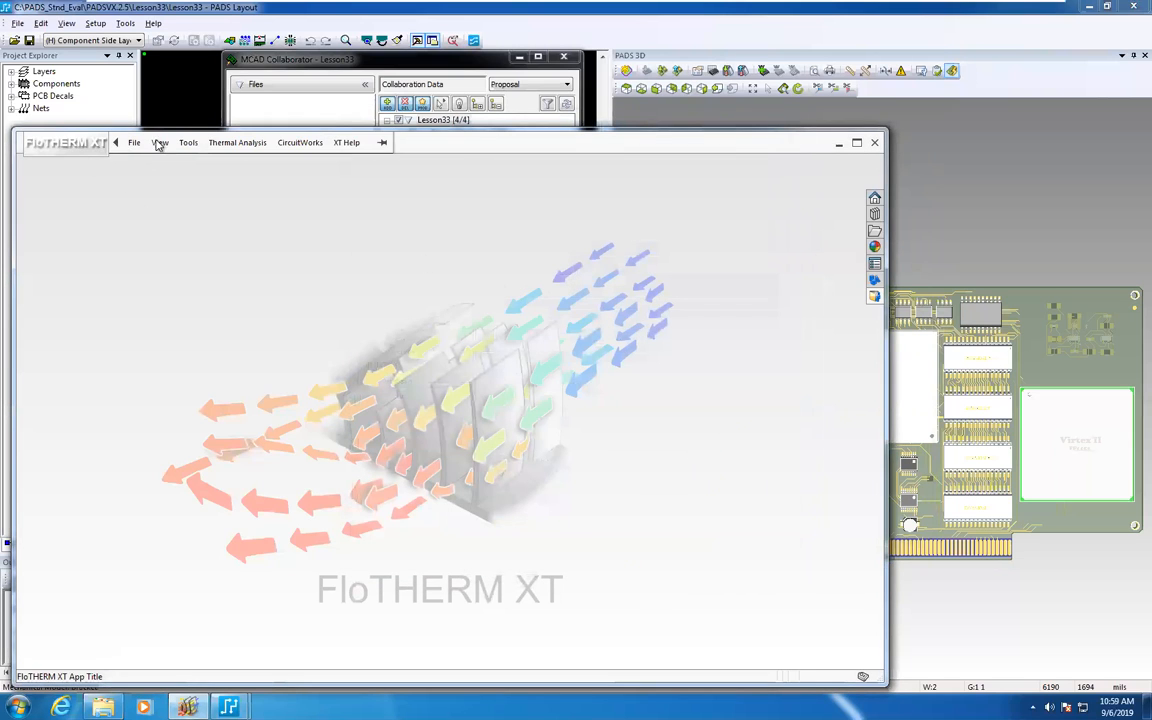
click(134, 143)
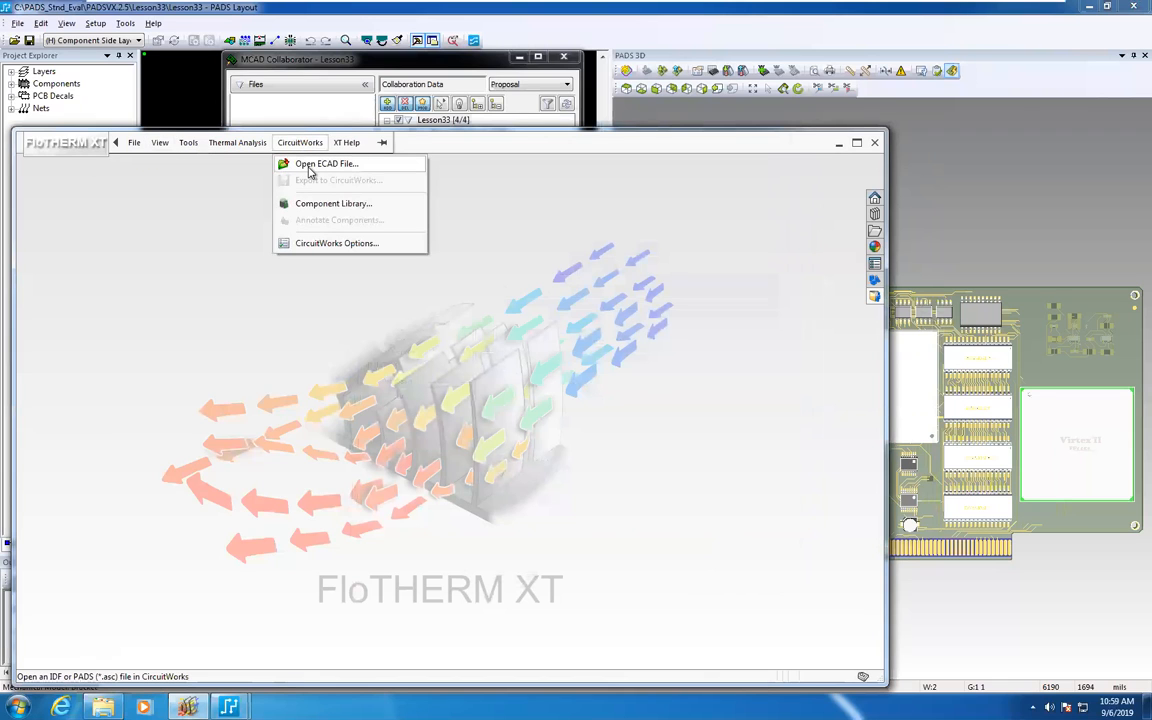
click(344, 166)
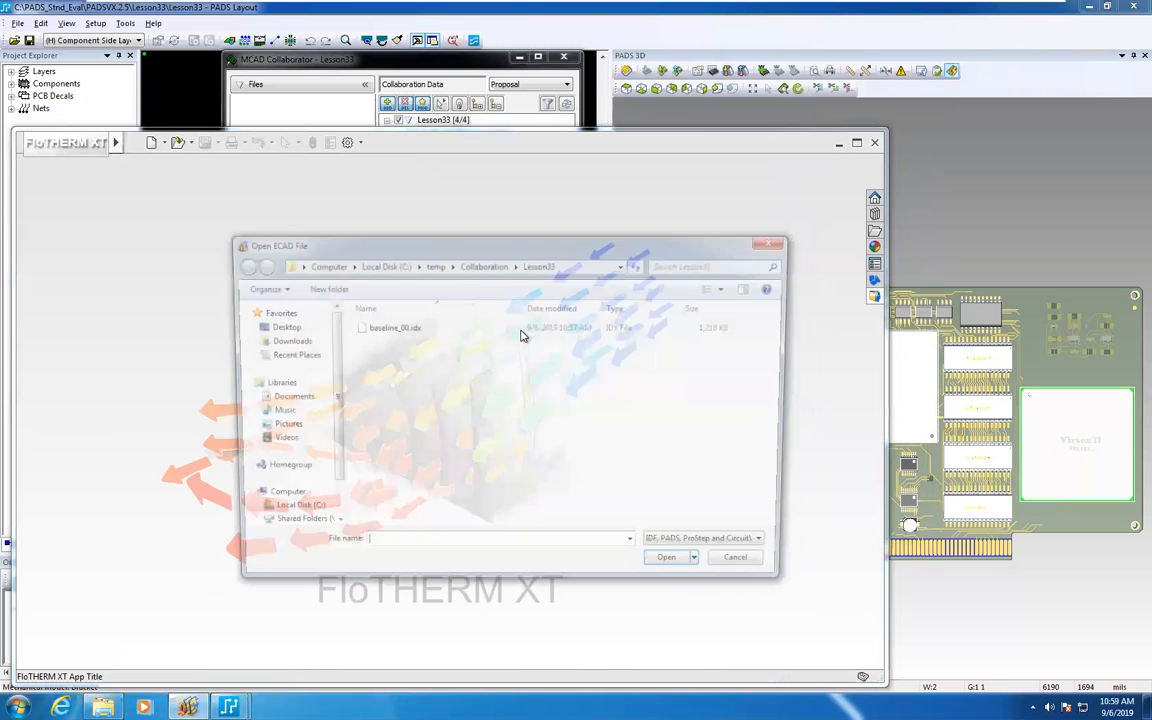
click(386, 330)
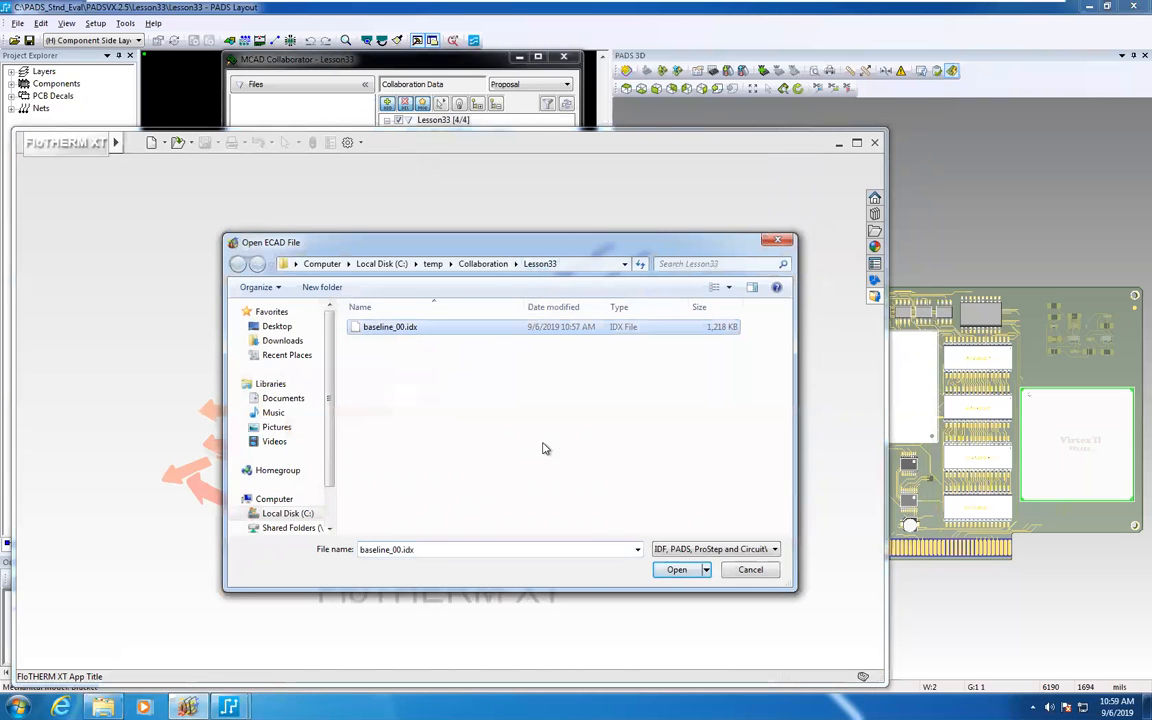
click(677, 570)
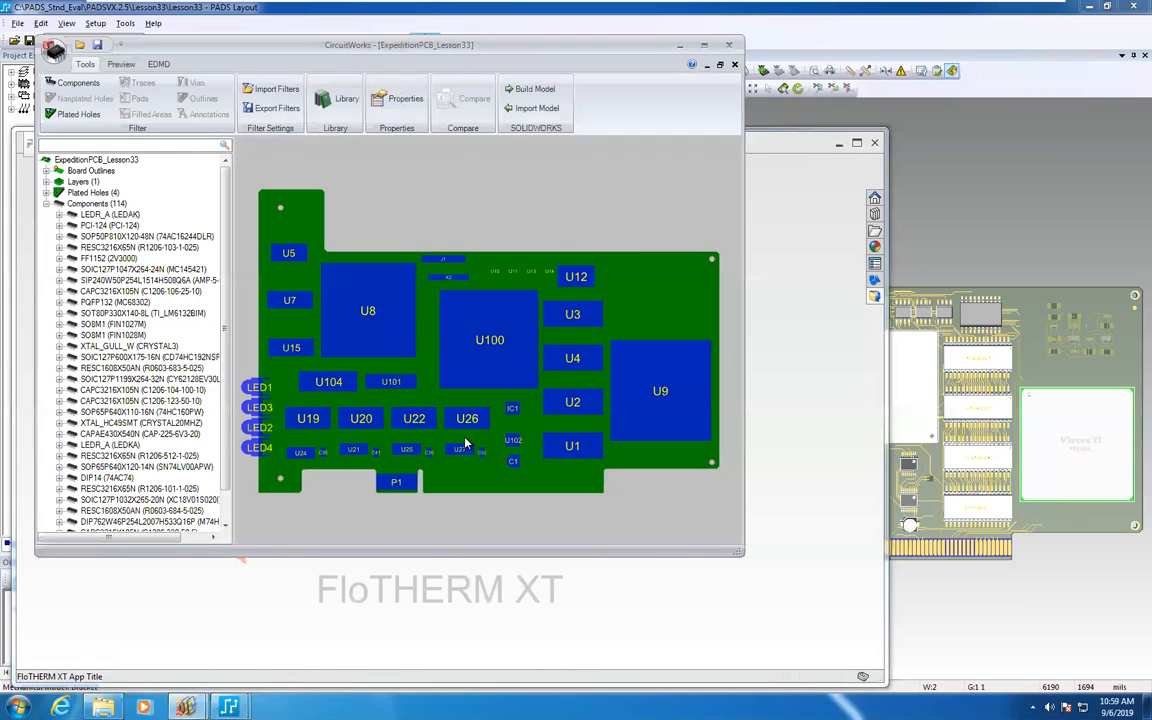
Build the board assembly from the CircuitWorks data, overwriting the existing ExpeditionPCB_Lesson33 board model.
click(532, 90)
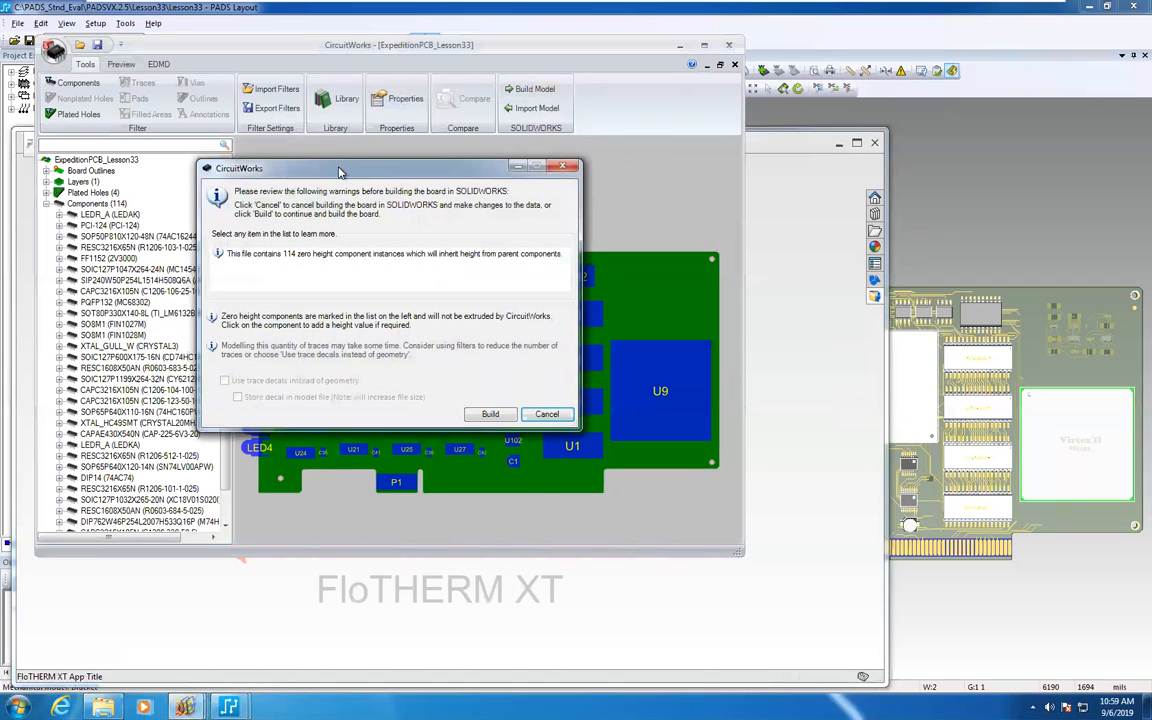
click(490, 414)
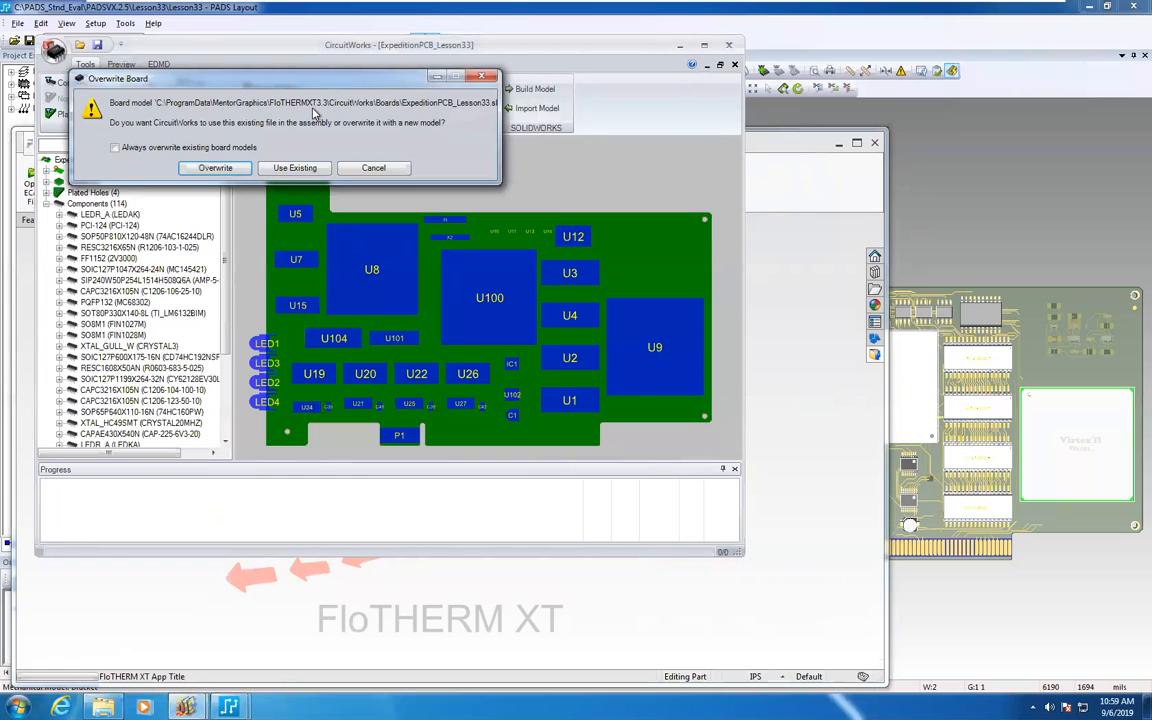
click(216, 168)
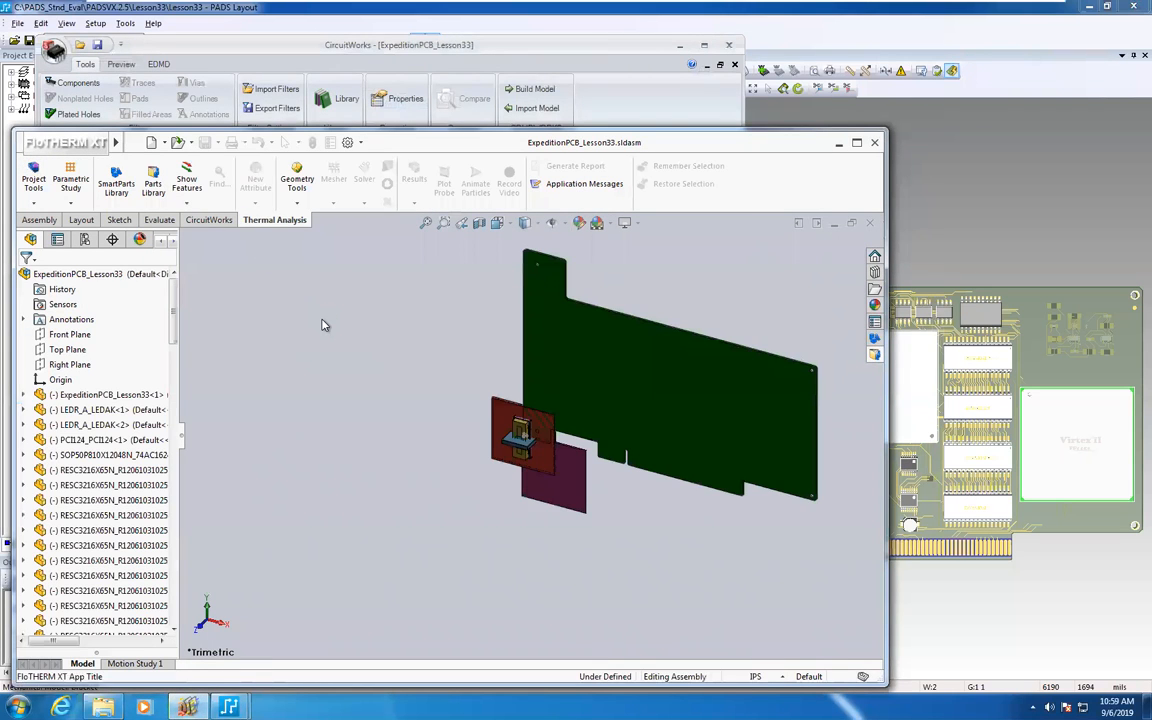
Show the board assembly in front view and move connector J1 along the upper board edge by about 255 th in +X.
click(509, 228)
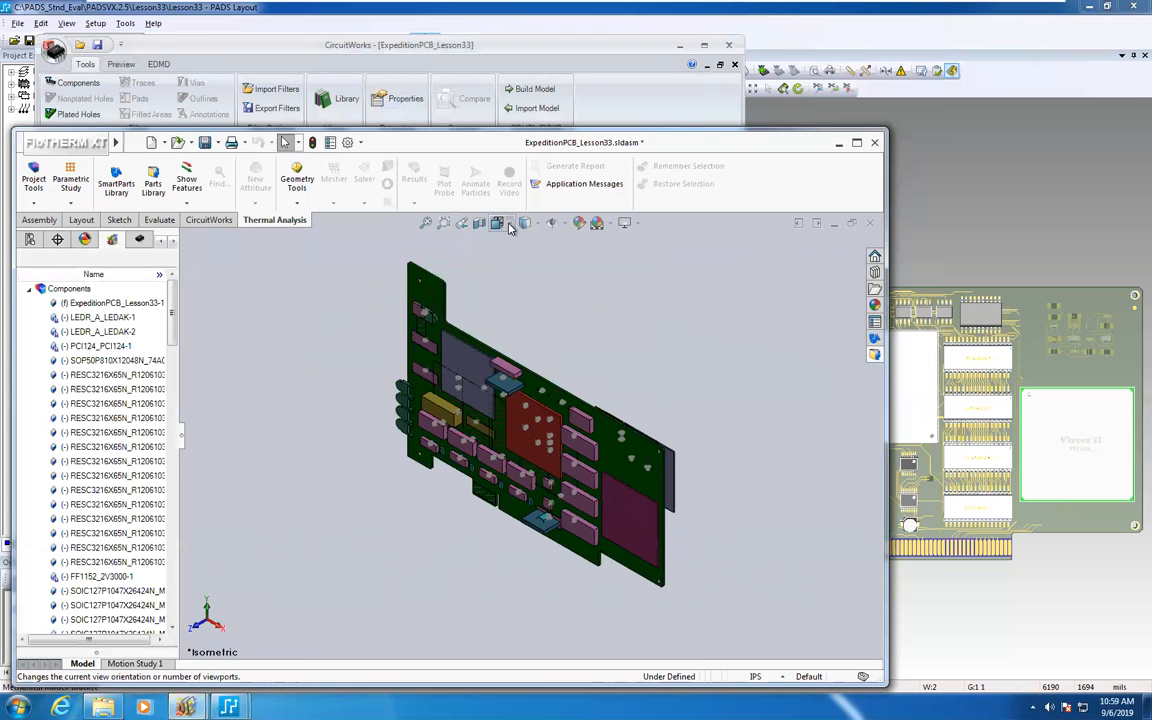
click(518, 281)
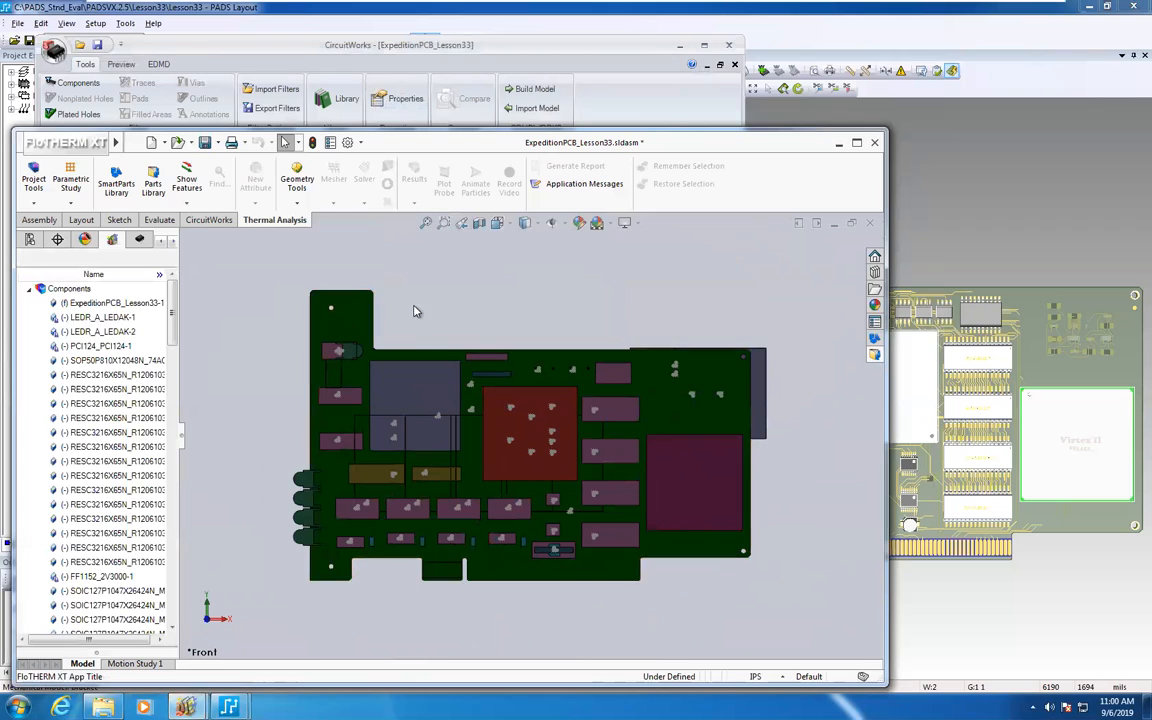
click(481, 361)
drag(481, 361, 494, 361)
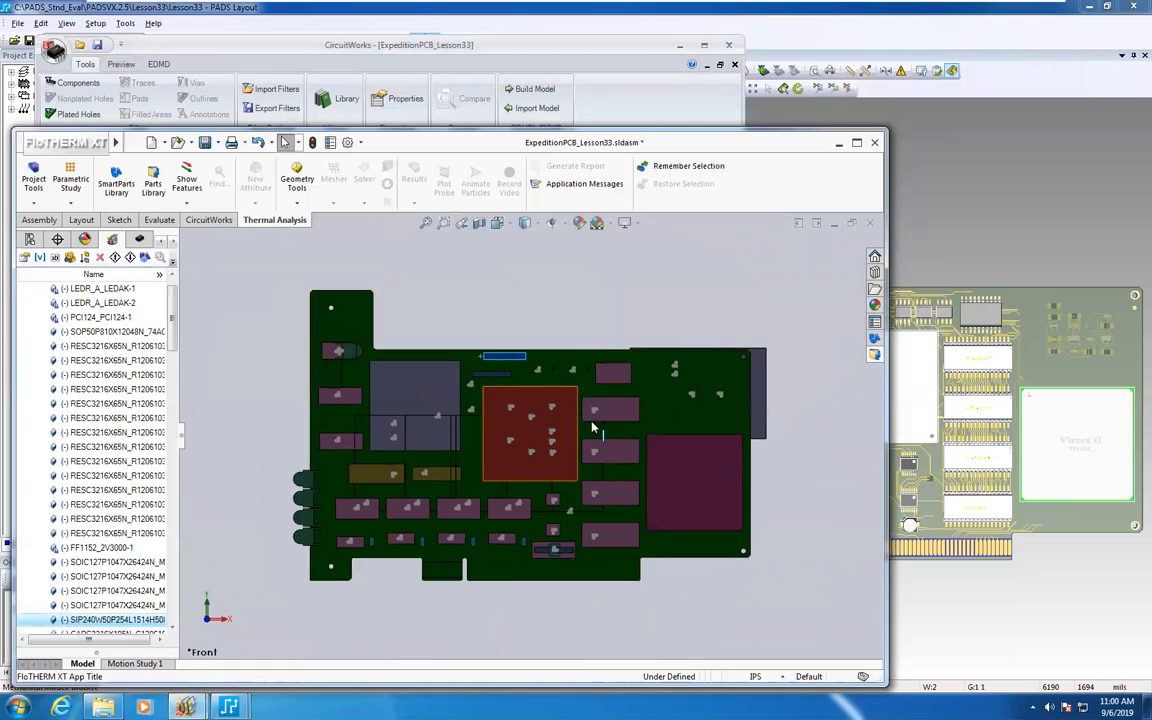
Import the modified assembly into CircuitWorks and send the J1 change to ECAD as MCAD_change1.idx with the note "moved it".
click(497, 50)
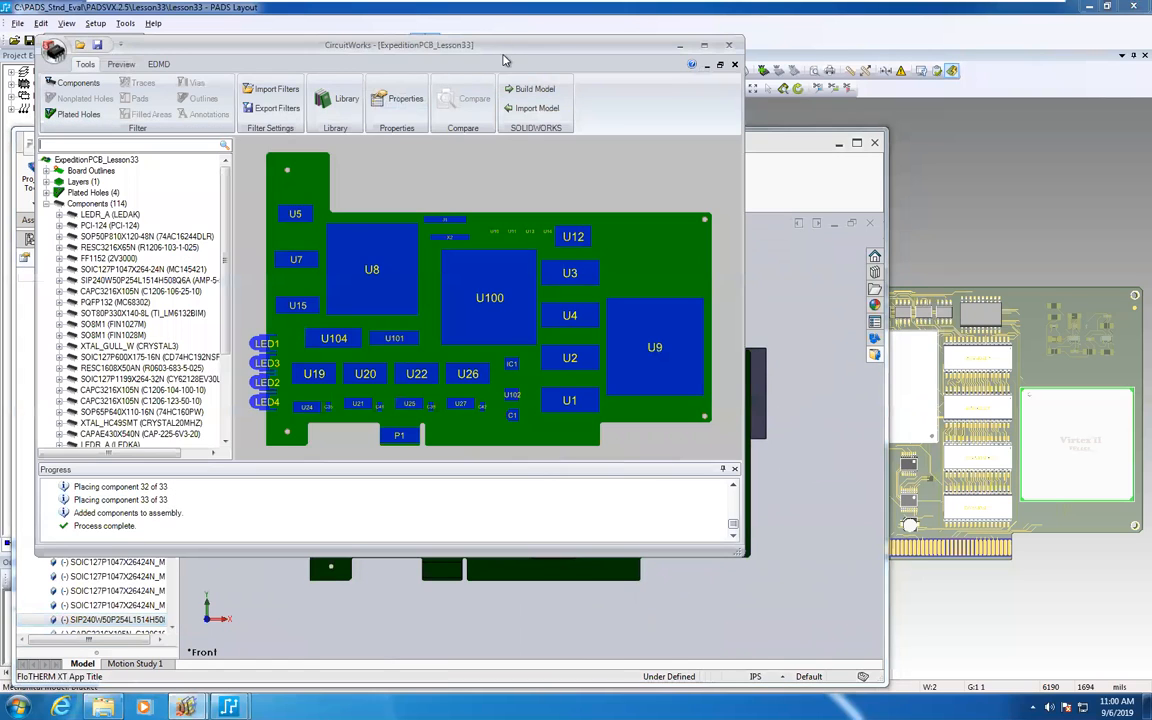
click(533, 110)
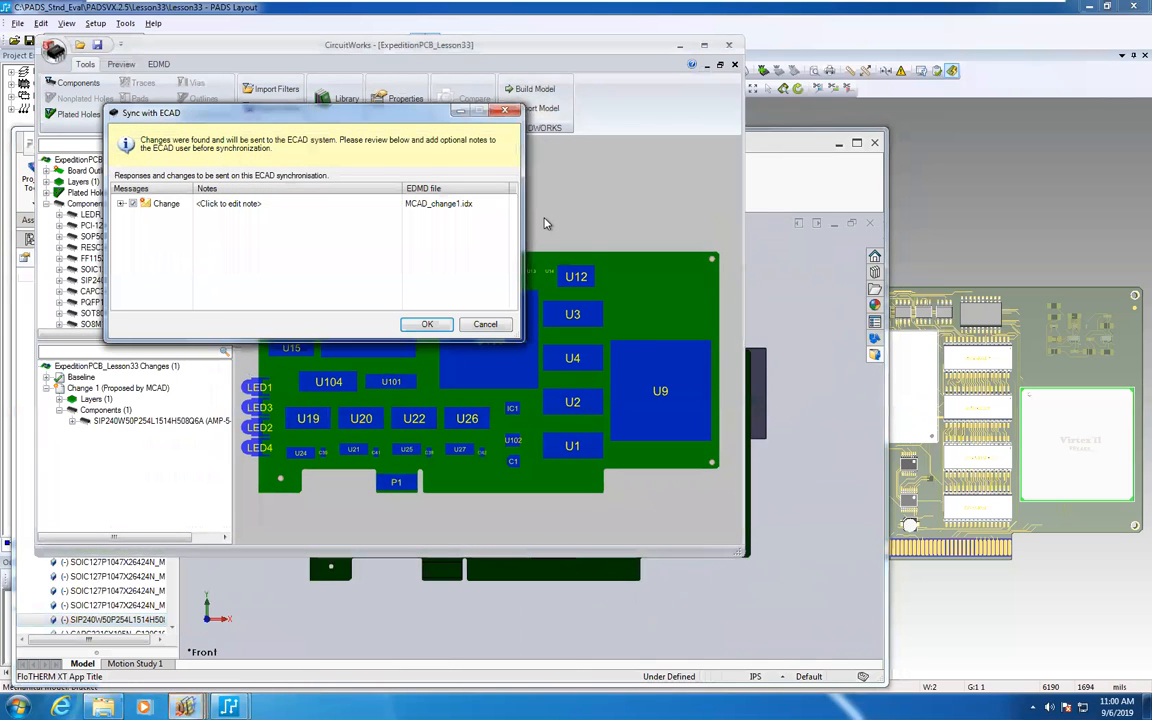
click(120, 204)
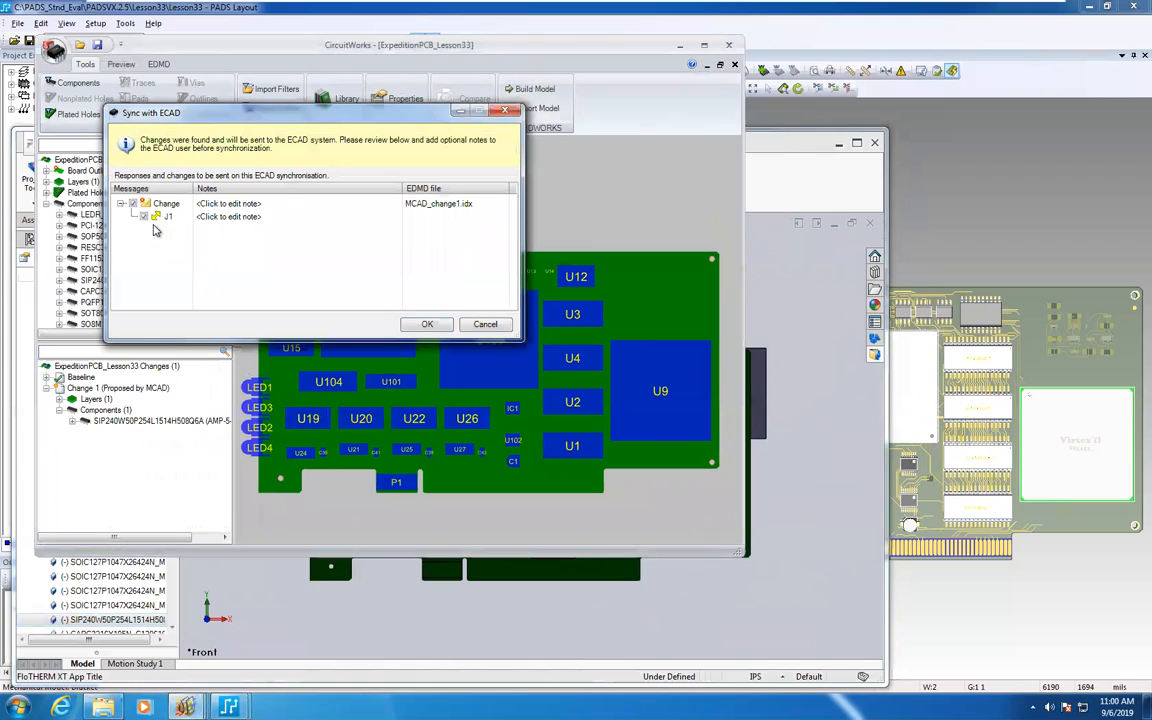
click(228, 216)
click(263, 216)
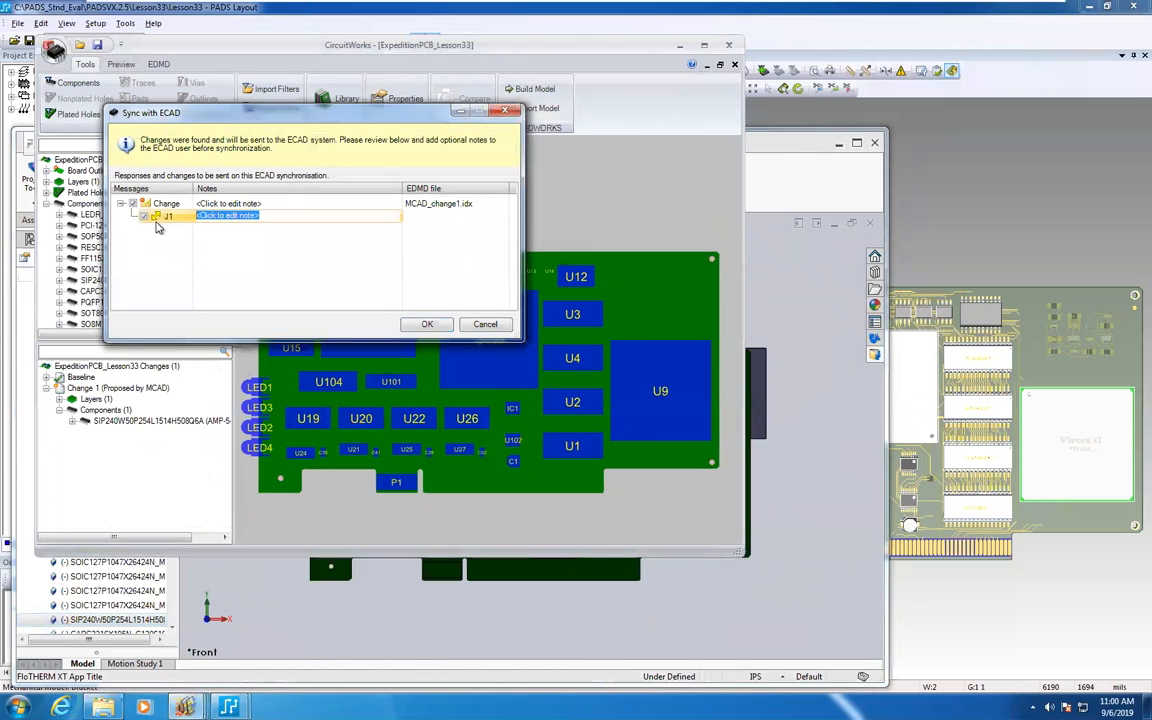
text(moved it)
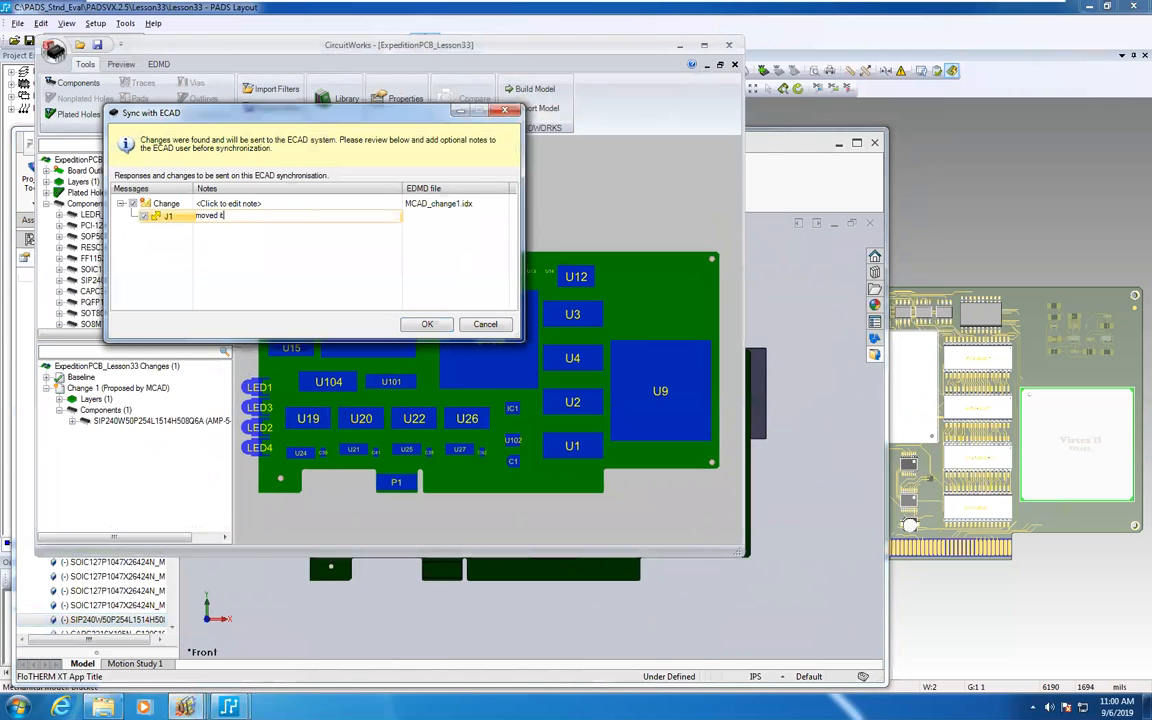
click(432, 324)
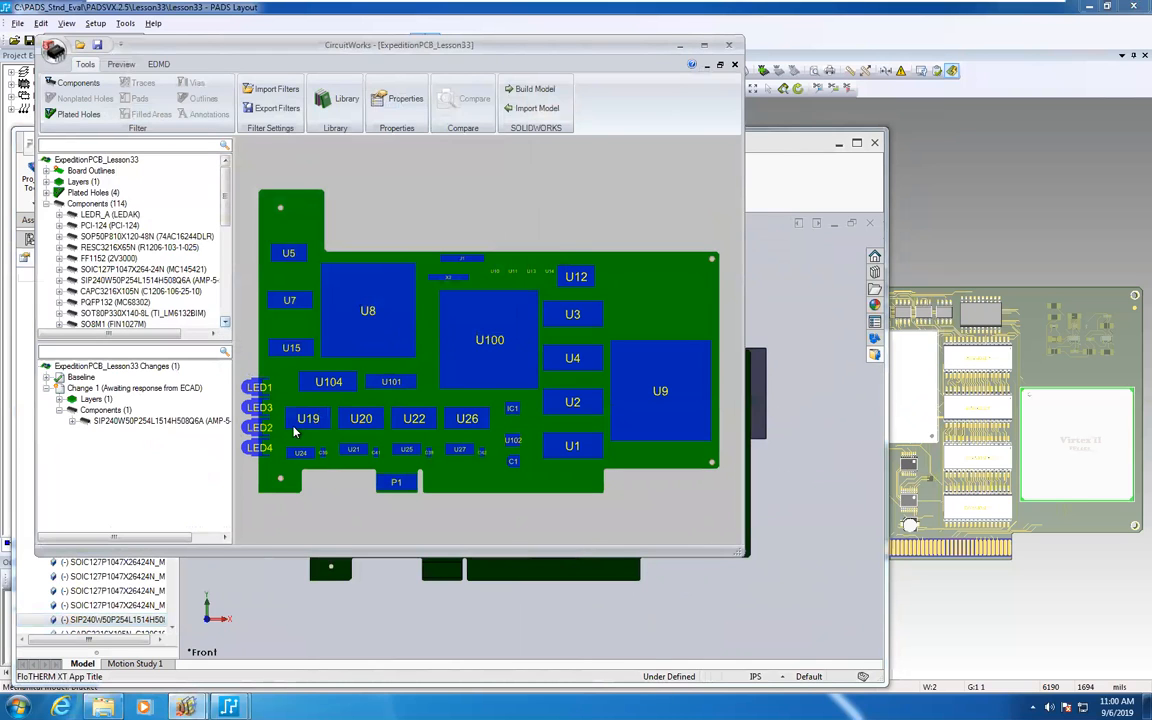
Check the Lesson33 collaboration folder in Windows Explorer for the MCAD change file.
drag(354, 41, 375, 145)
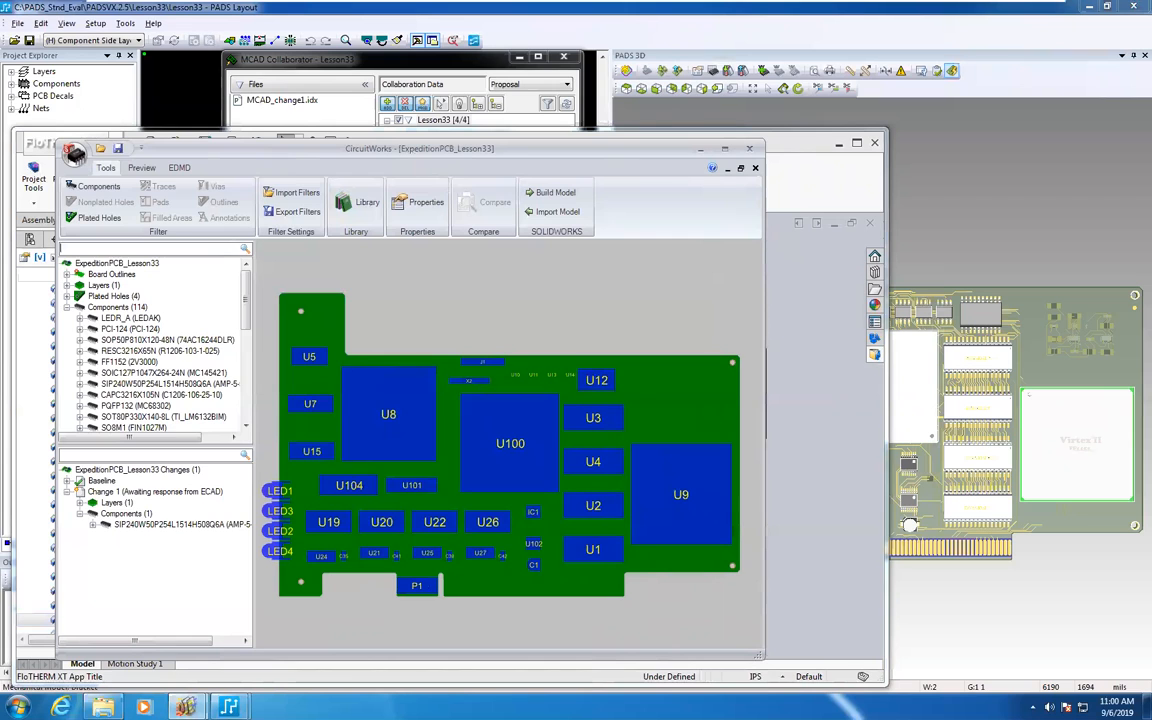
click(103, 706)
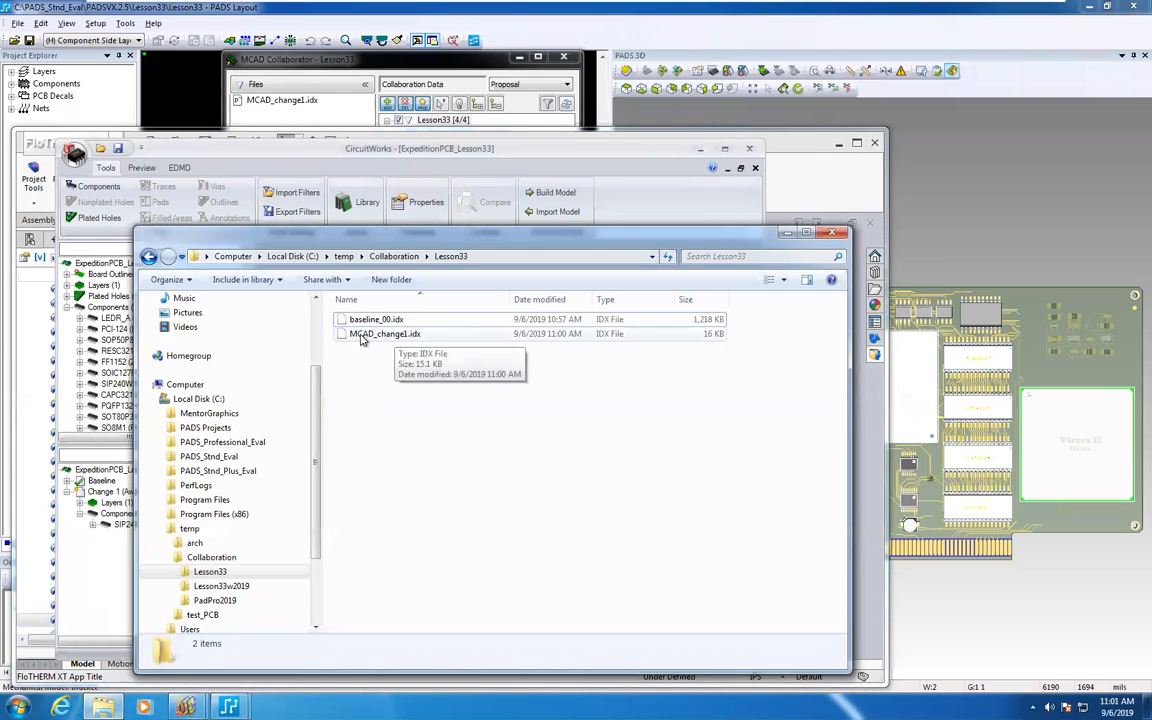
In MCAD Collaborator, preview and apply the J1 move from MCAD_change1.idx, and send response_00 with the file note "Good".
click(330, 63)
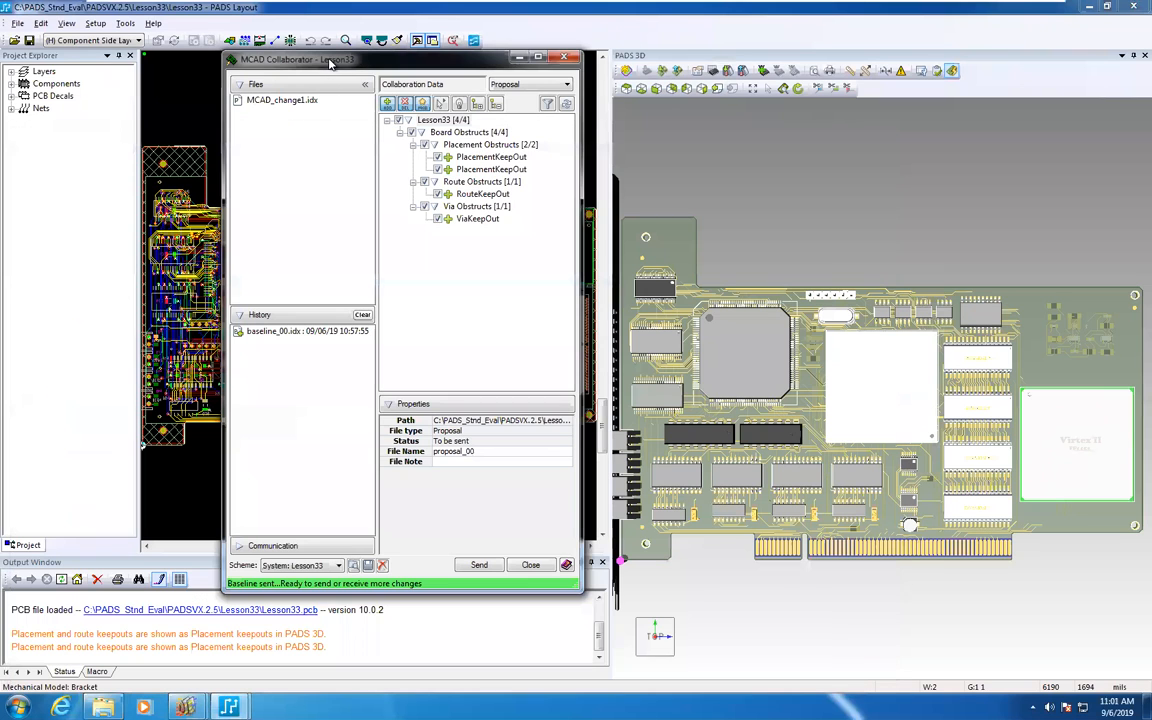
click(279, 104)
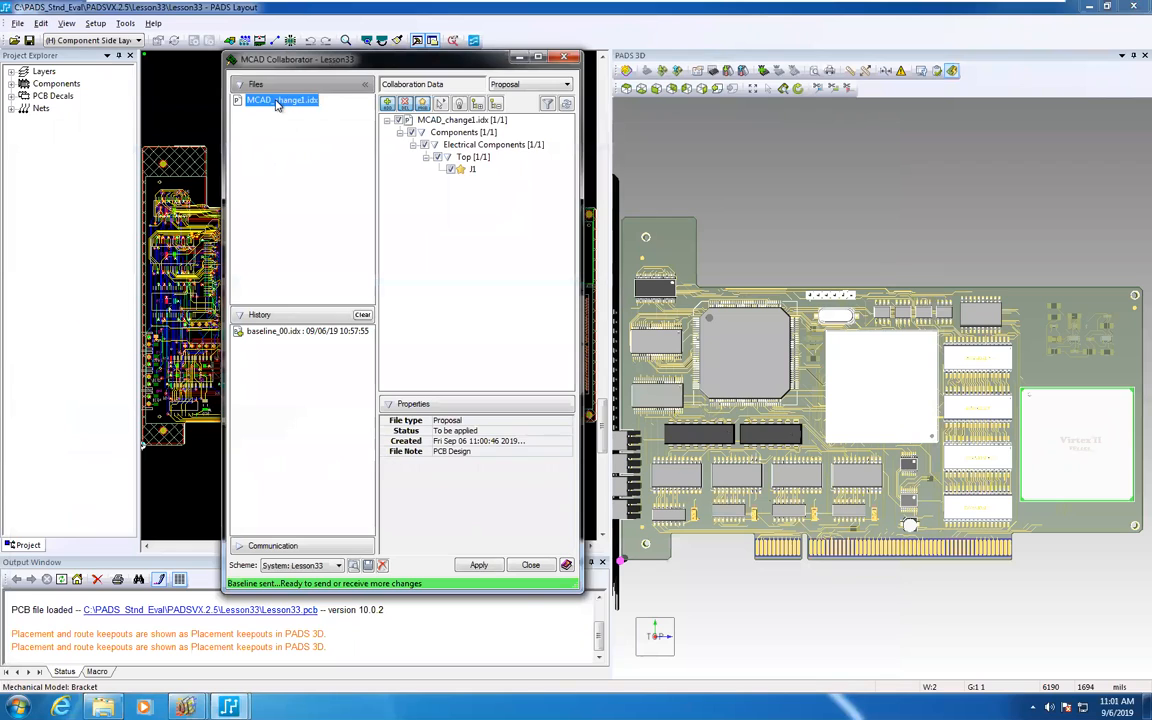
click(471, 170)
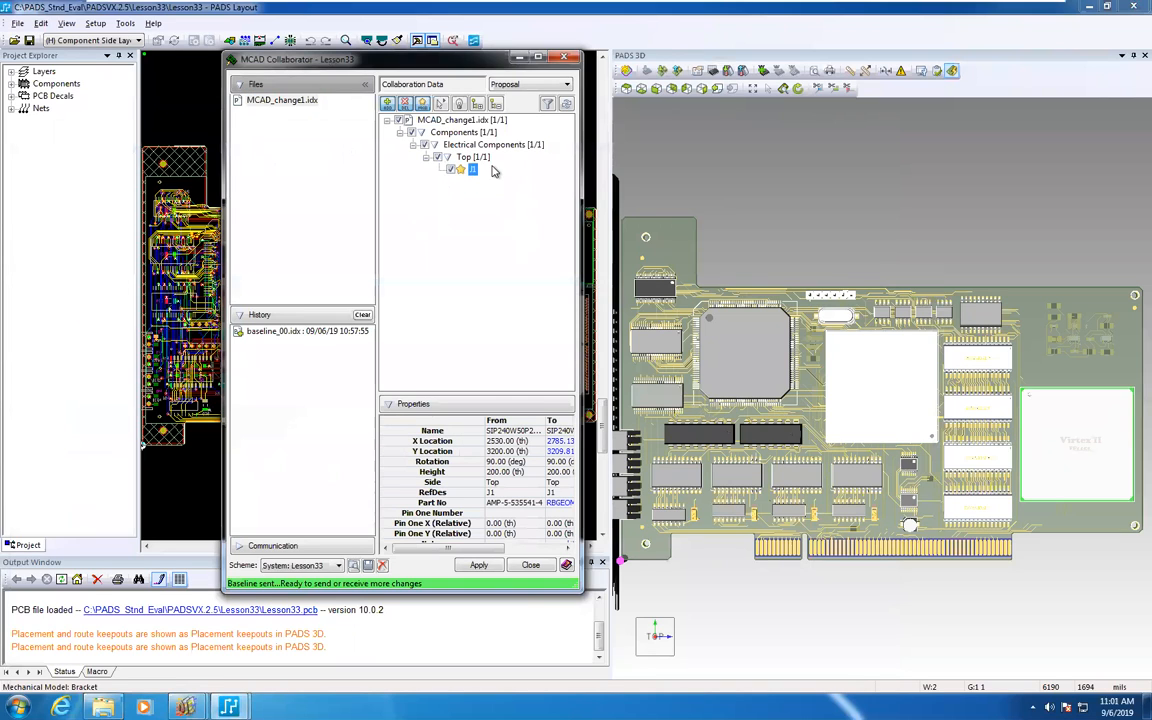
click(459, 105)
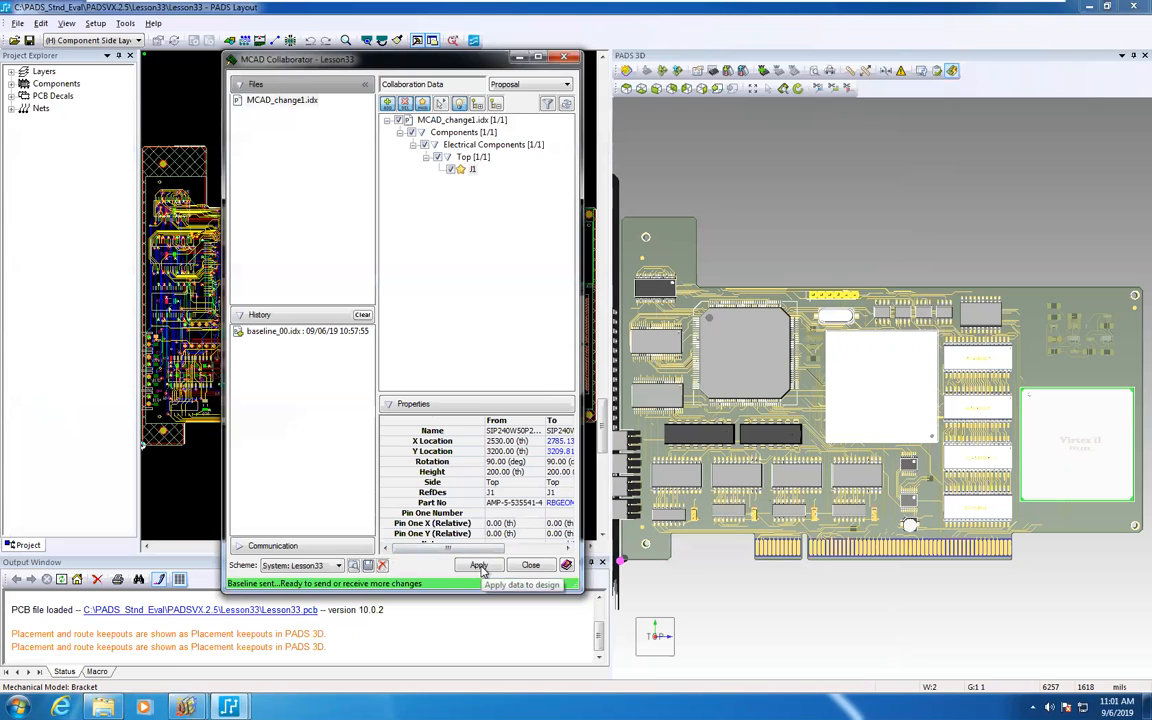
click(479, 566)
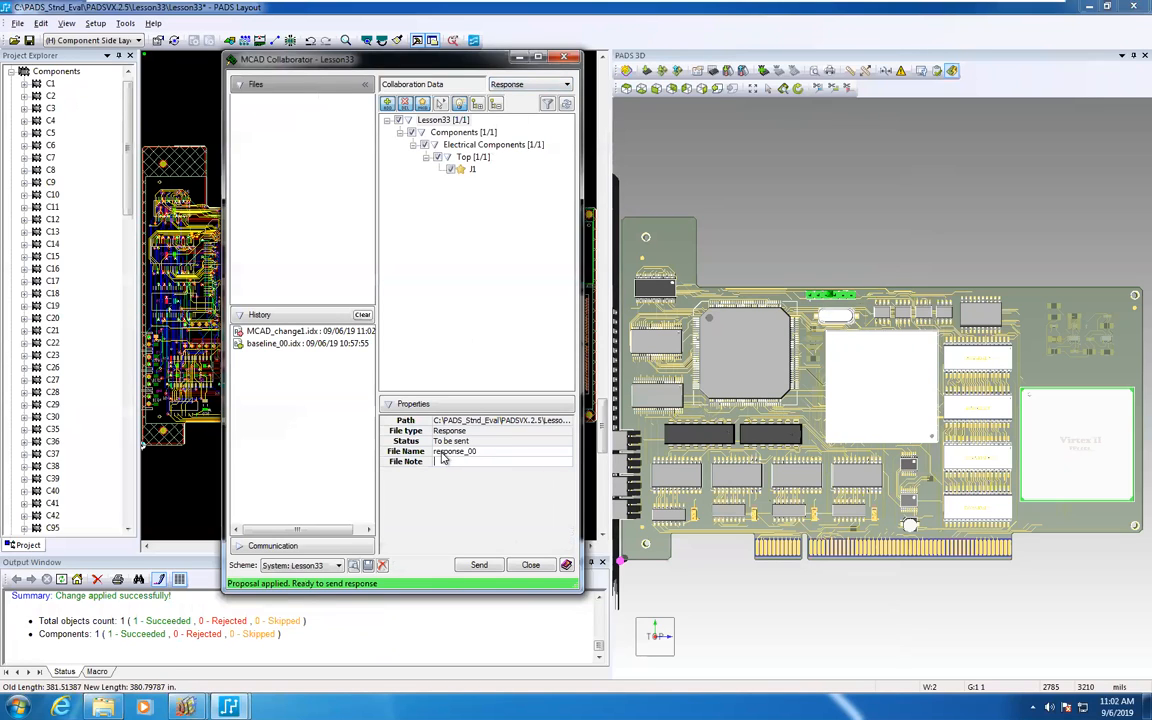
text(Good)
click(479, 565)
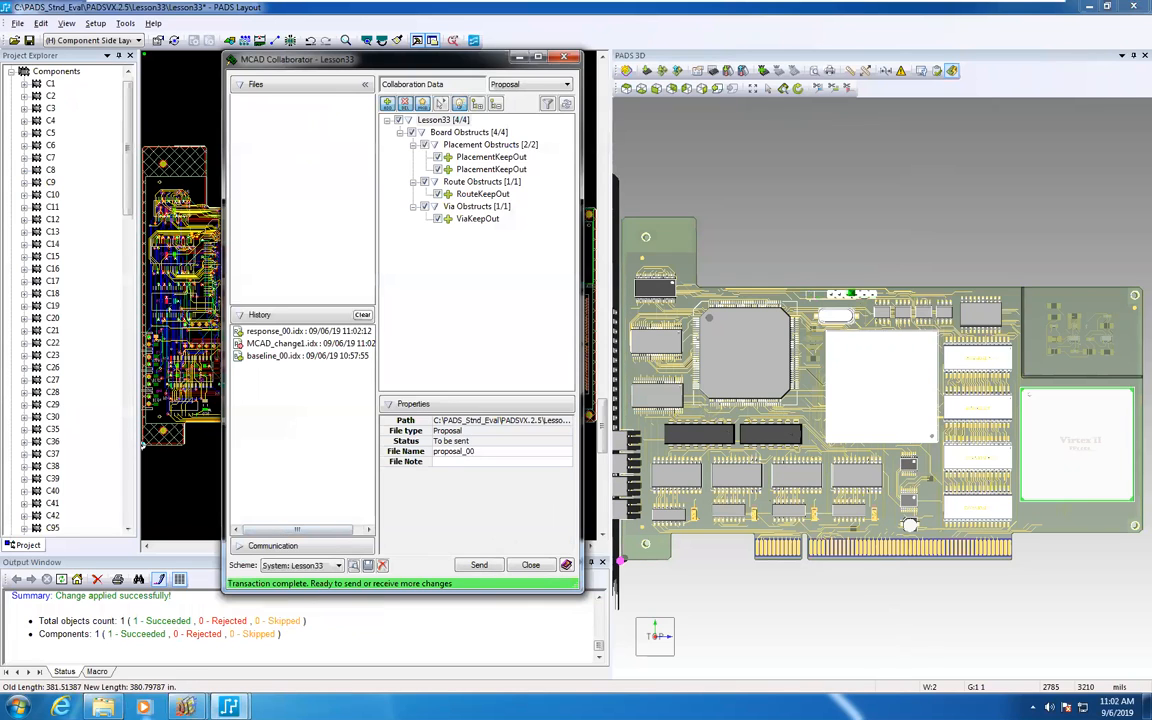
Check the collaboration folder for the response file and open response_00.idx in CircuitWorks.
click(103, 707)
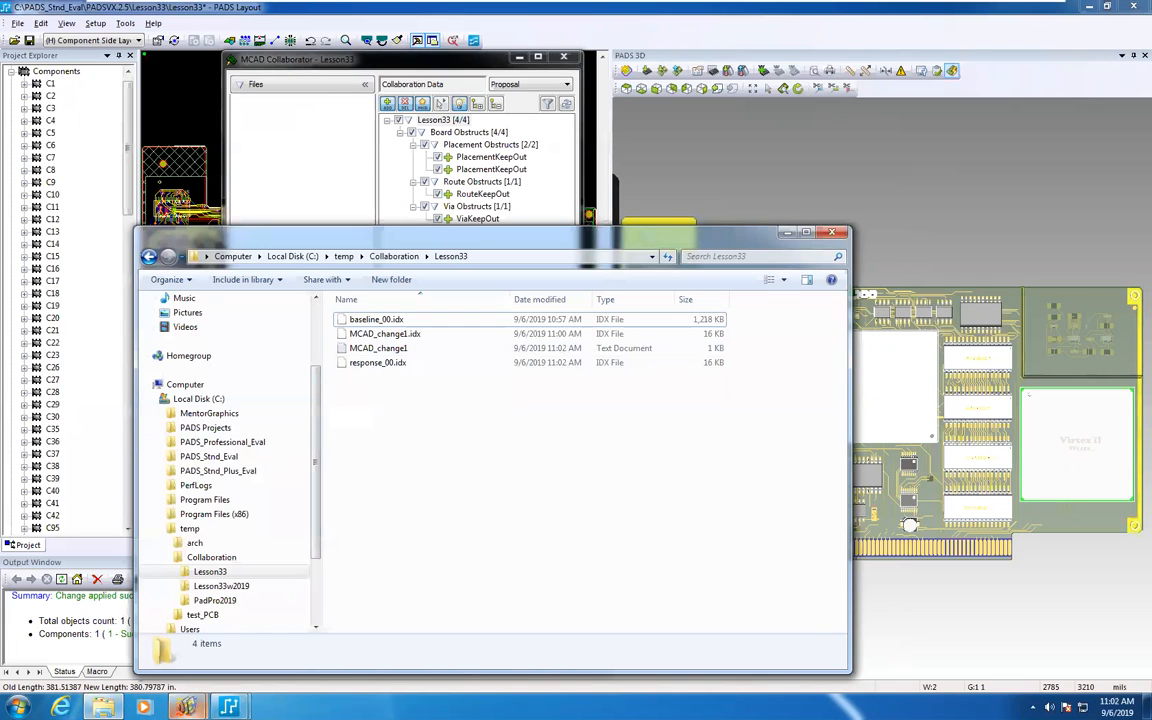
mouse_move(186, 707)
click(270, 640)
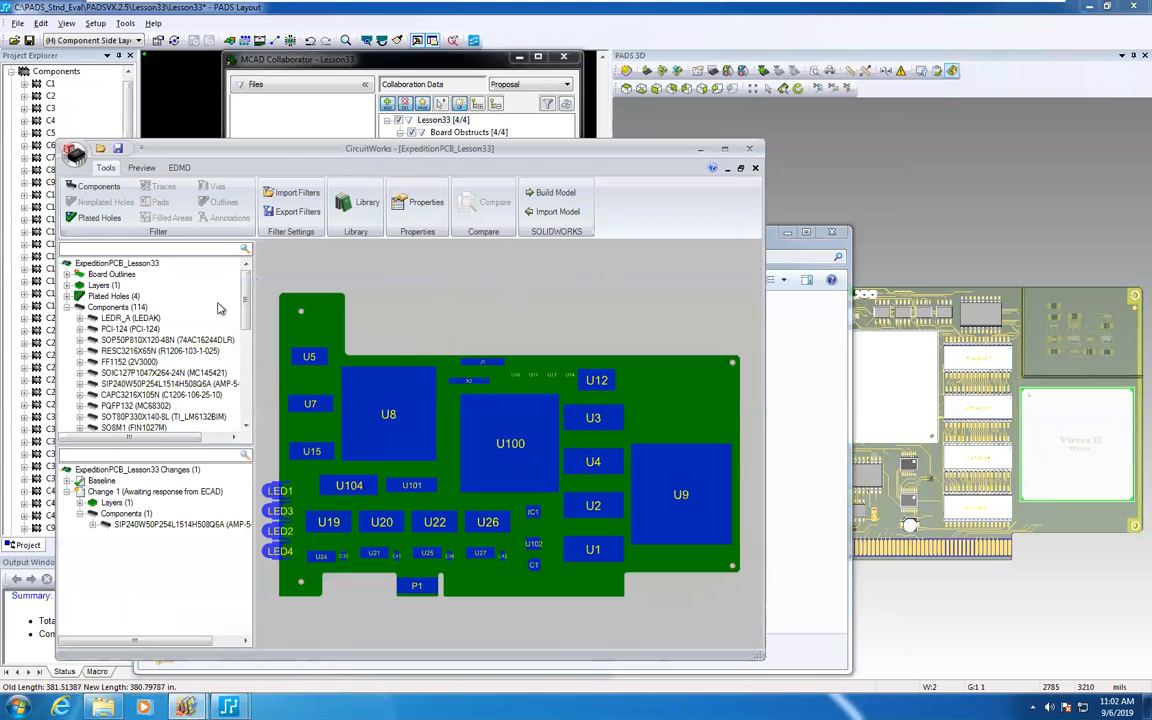
mouse_move(190, 495)
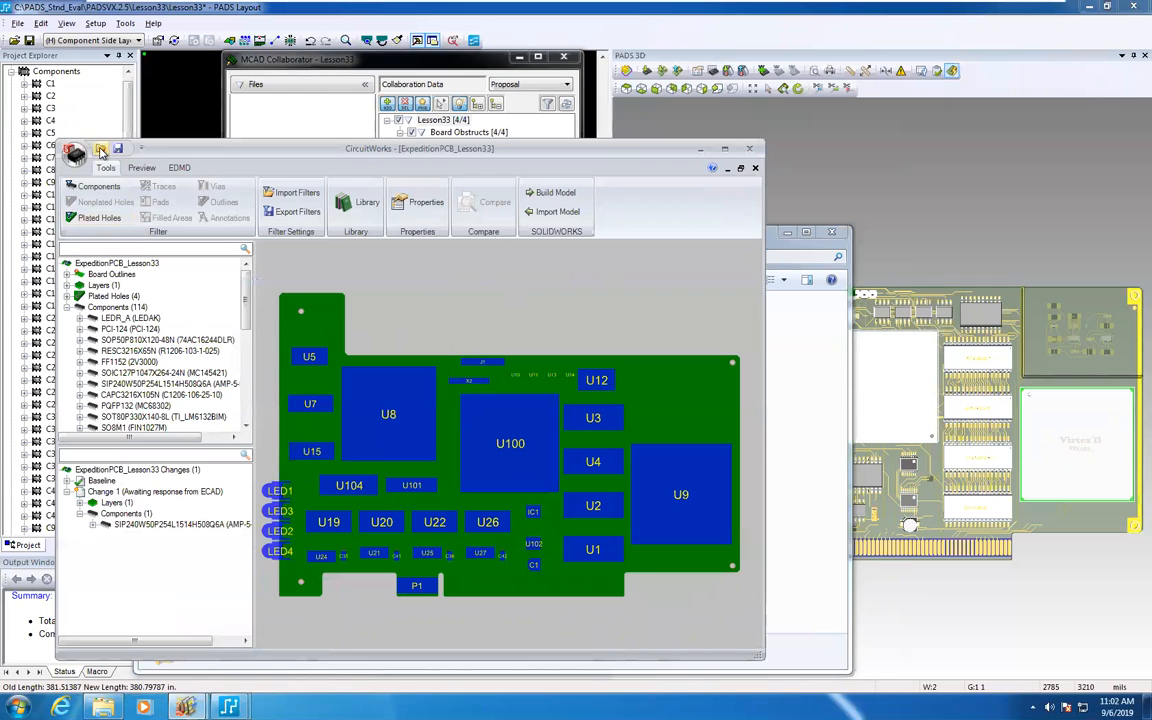
click(101, 150)
click(351, 348)
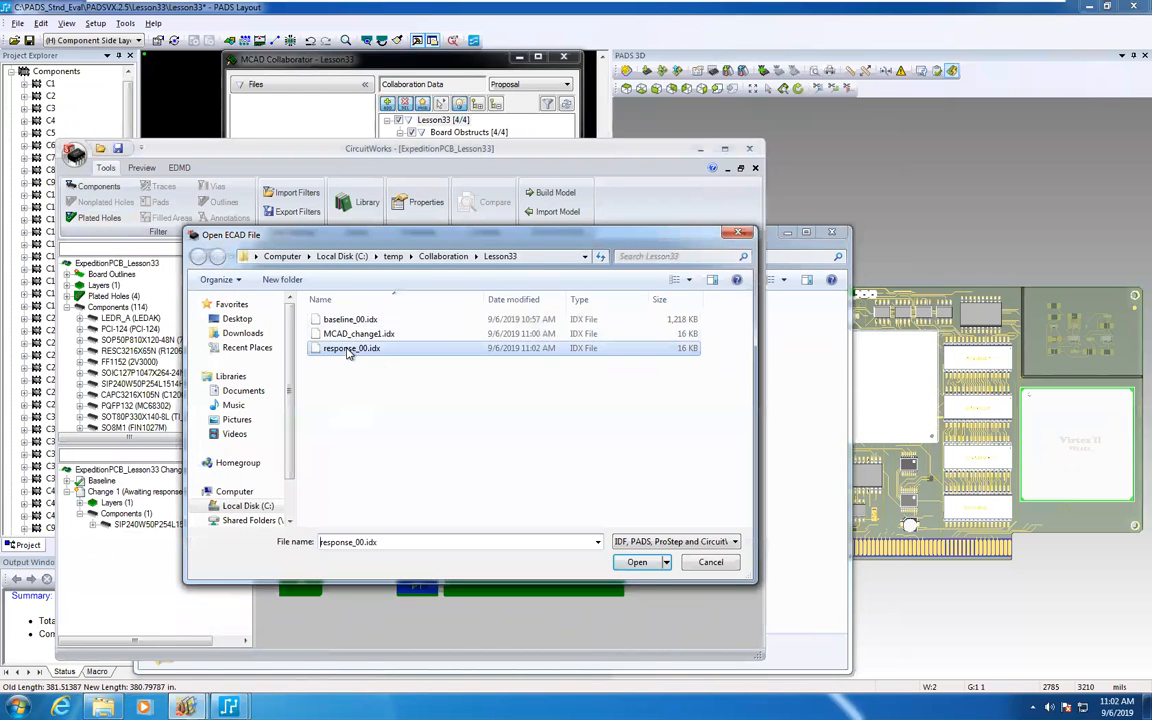
click(636, 563)
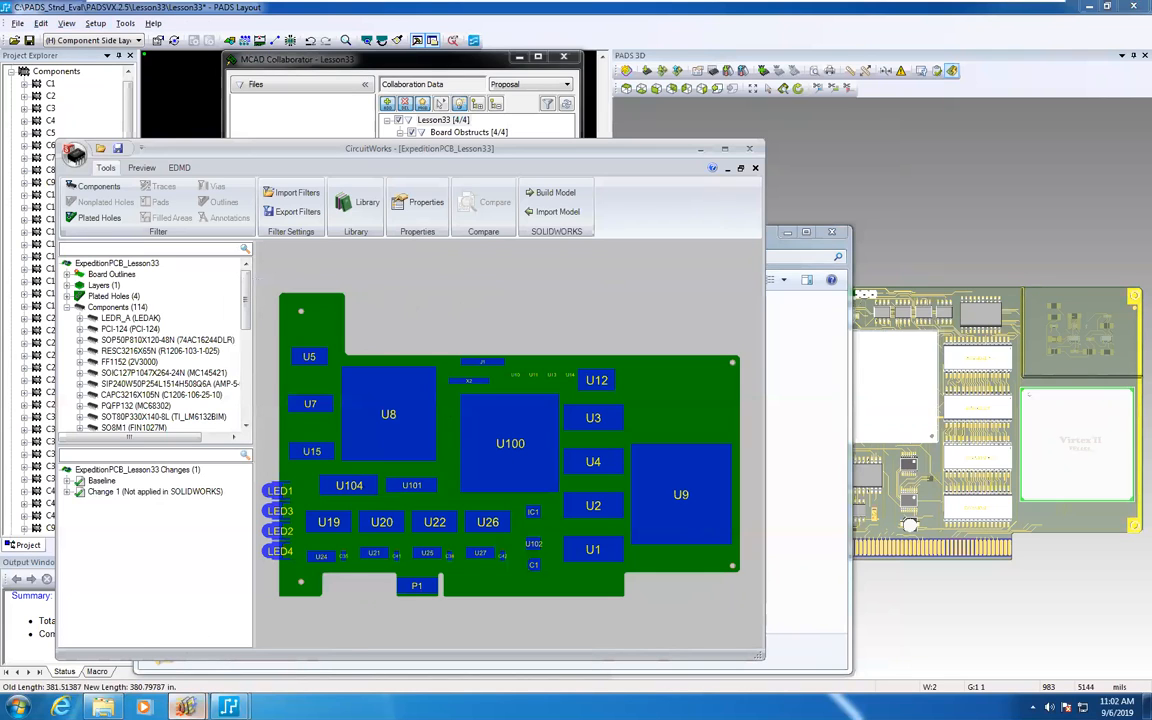
Switch from CircuitWorks back to the ExpeditionPCB_Lesson33 assembly in FloTHERM XT.
mouse_move(186, 707)
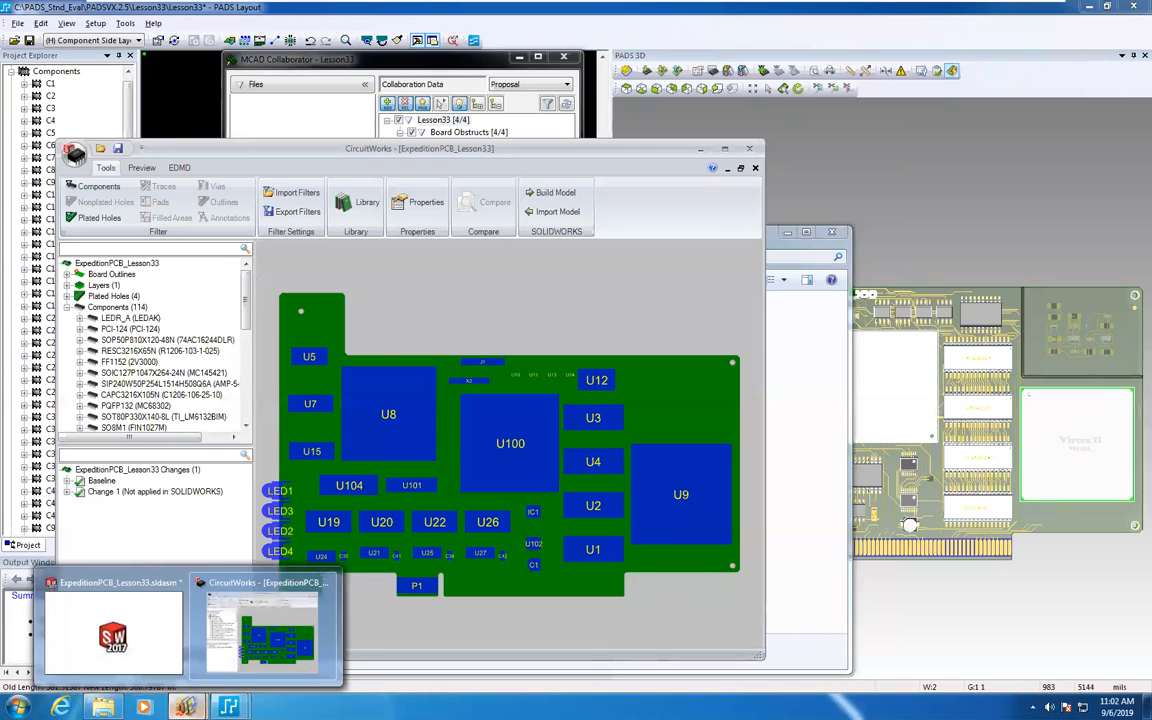
right_click(186, 707)
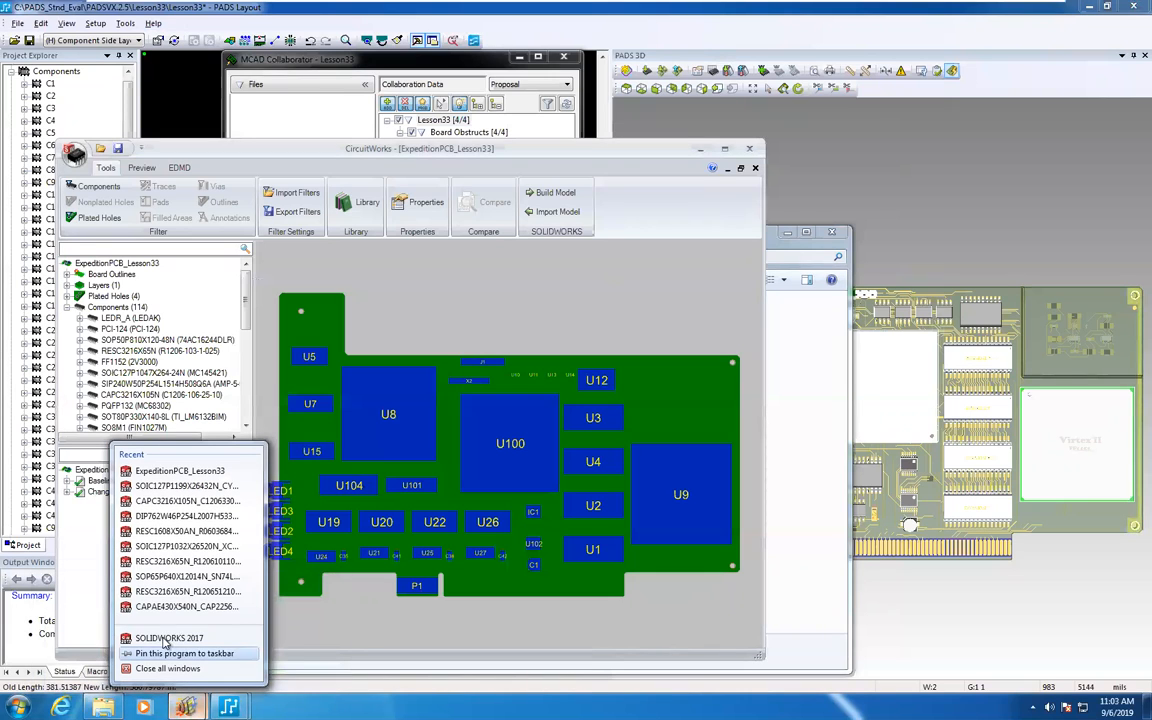